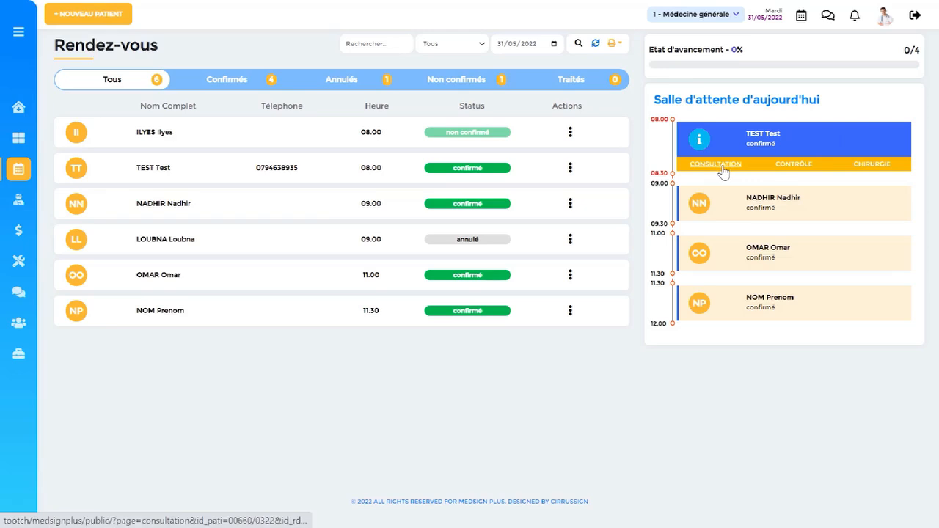
Start a consultation for the 08.00 patient in today's waiting room and check the labels from previous visits.
click(715, 164)
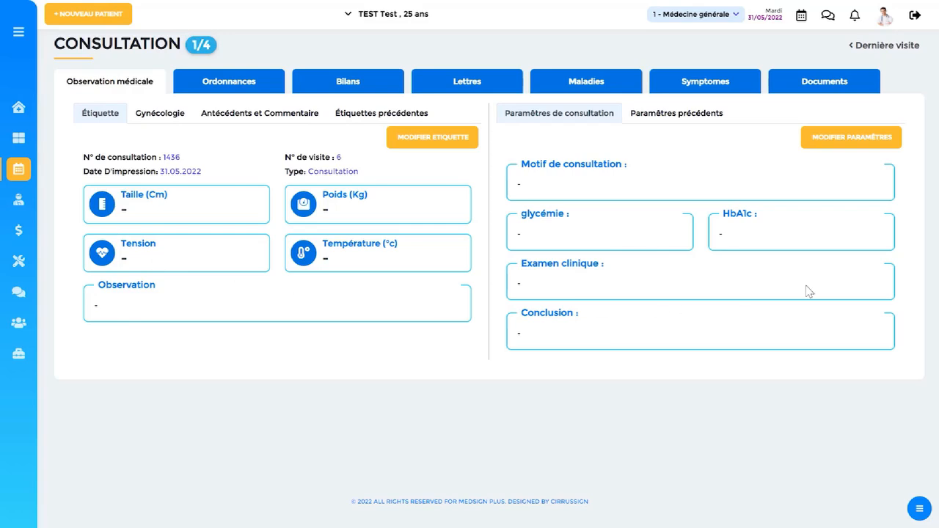
click(368, 119)
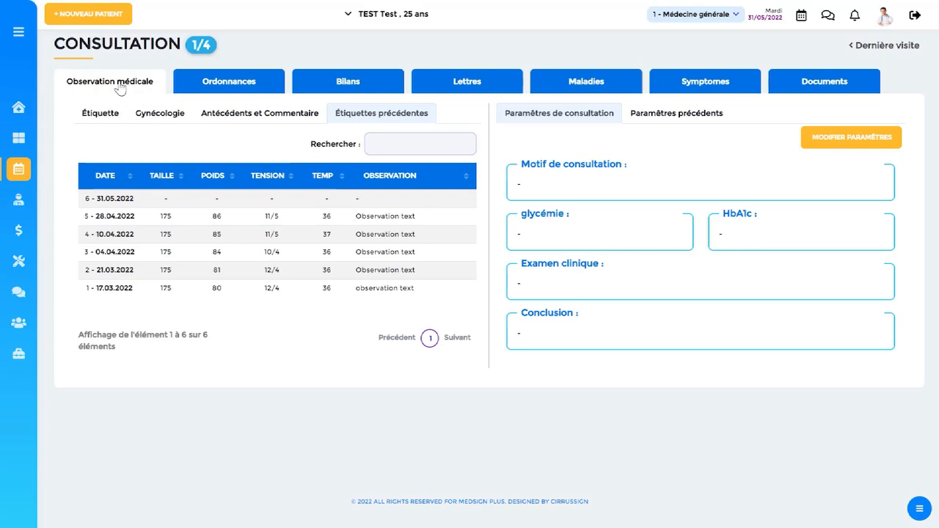
click(96, 117)
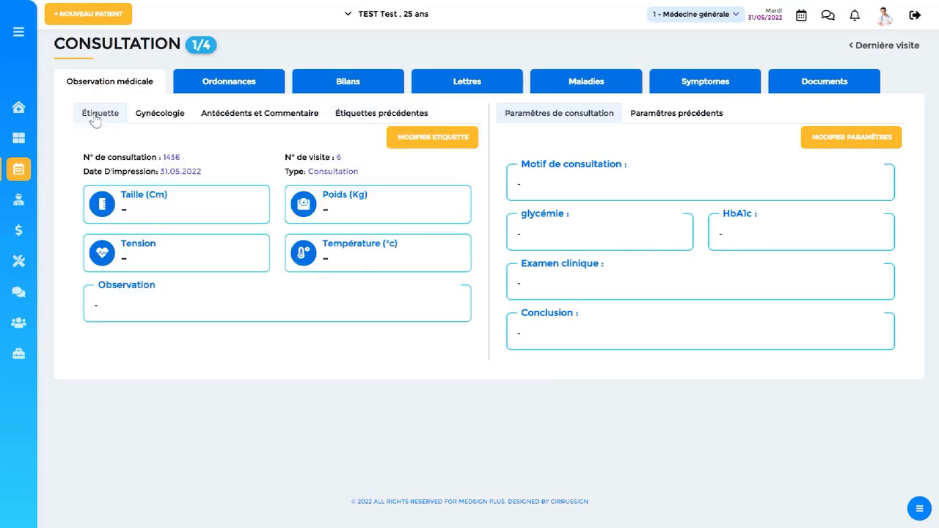
Look through the Ordonnances, Bilans, Lettres, Maladies, Symptomes and Documents sections, and return to Observation médicale.
click(228, 94)
click(334, 89)
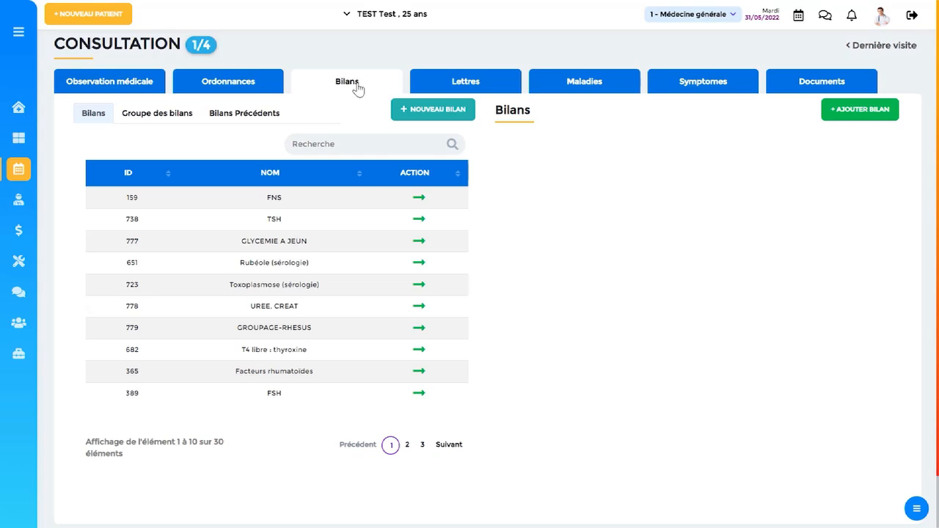
click(479, 84)
click(626, 85)
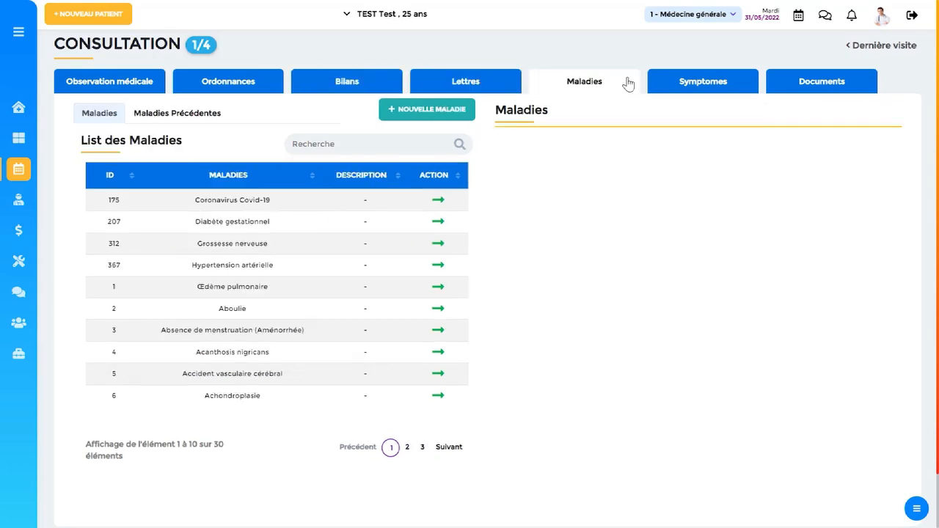
click(698, 84)
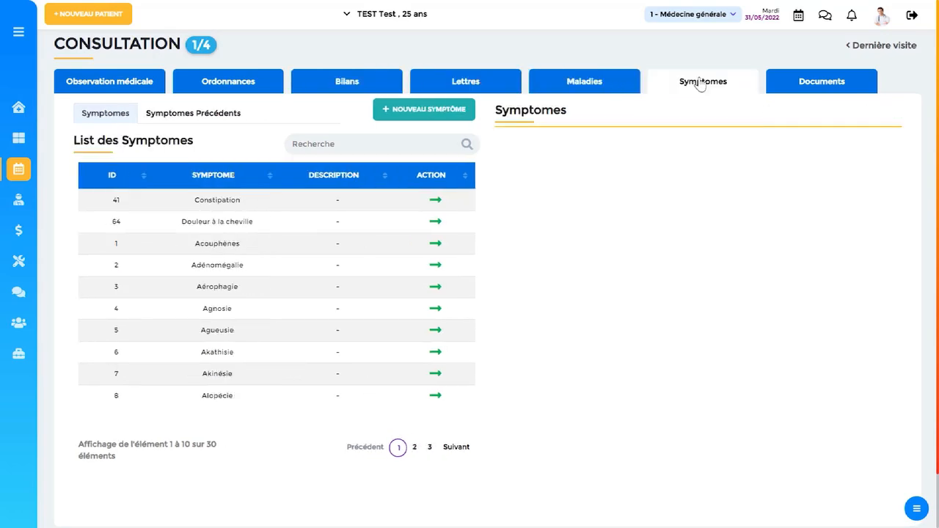
click(790, 86)
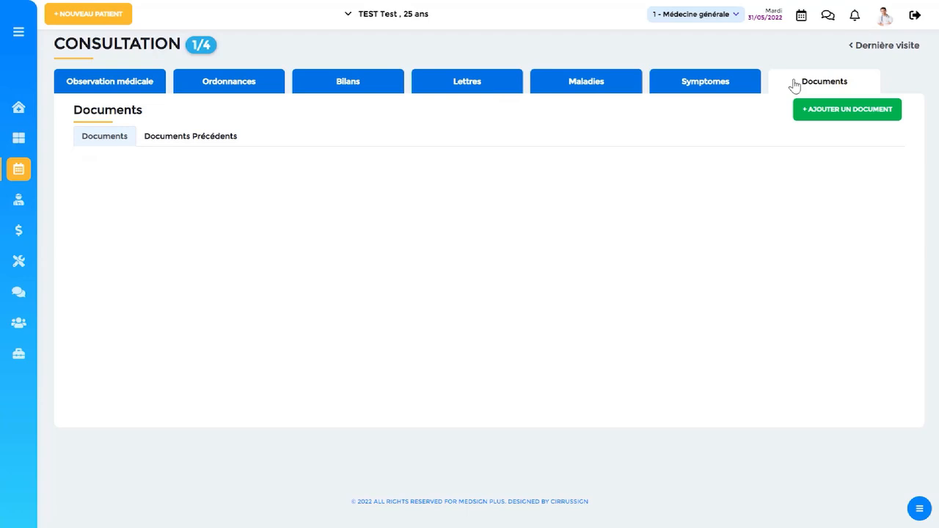
click(100, 96)
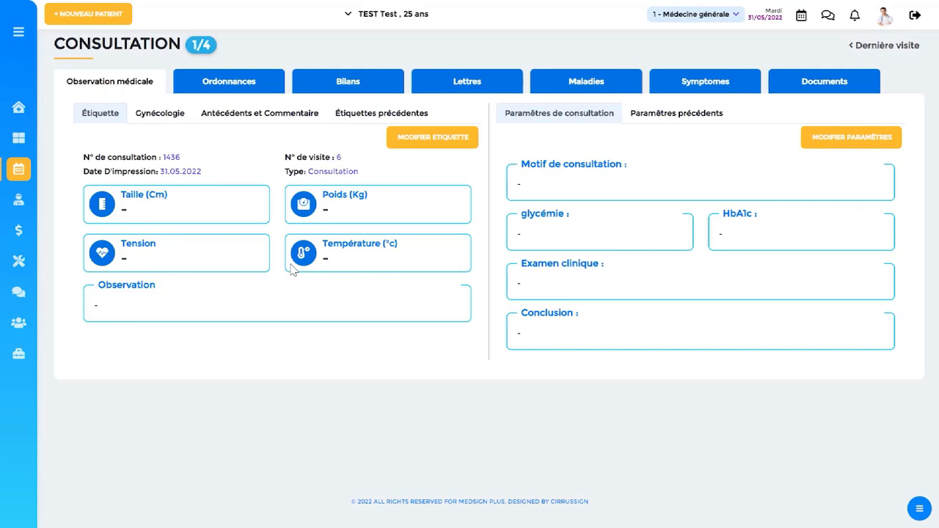
Review the consultation sections from Ordonnances to Documents again, including the form for adding a document, without saving anything.
click(234, 84)
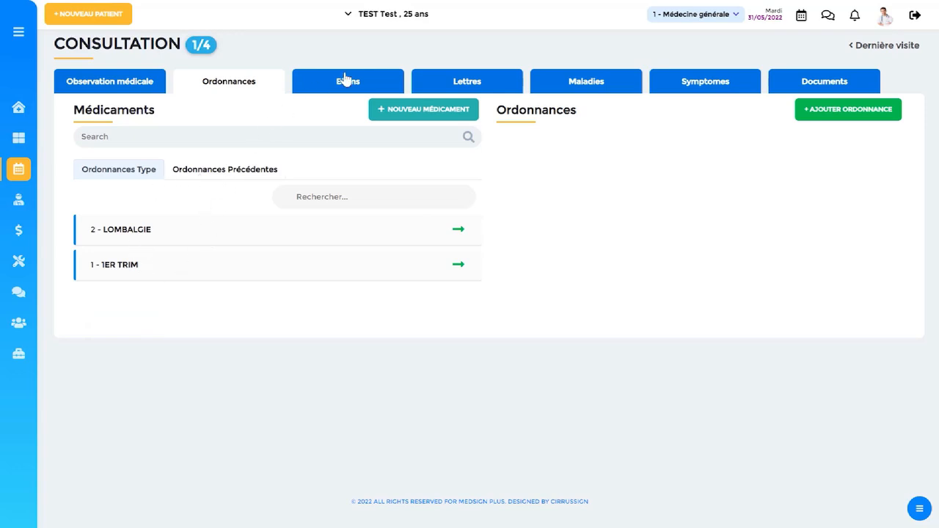
click(345, 79)
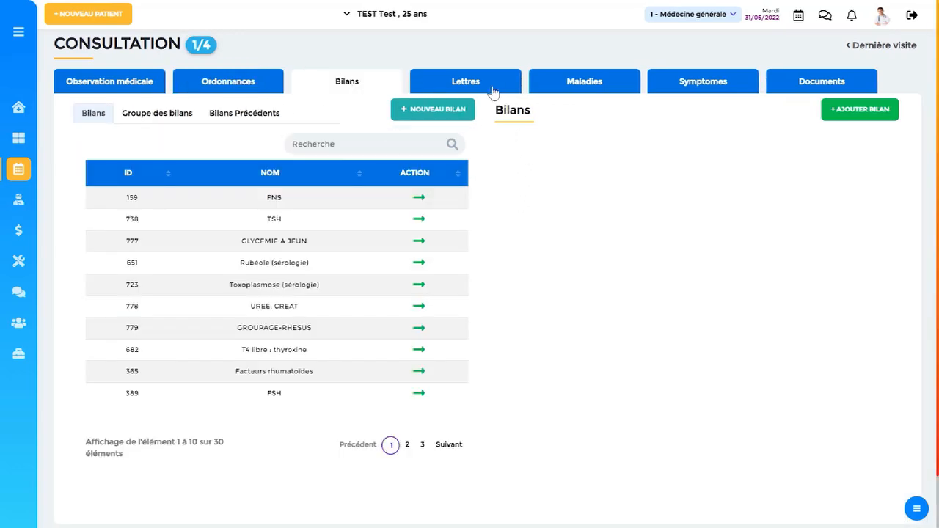
click(493, 91)
click(578, 88)
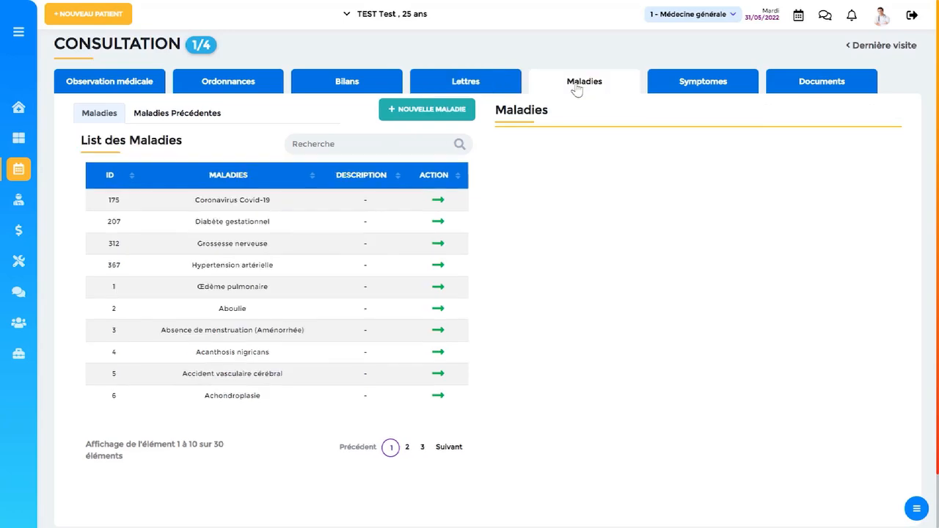
click(734, 89)
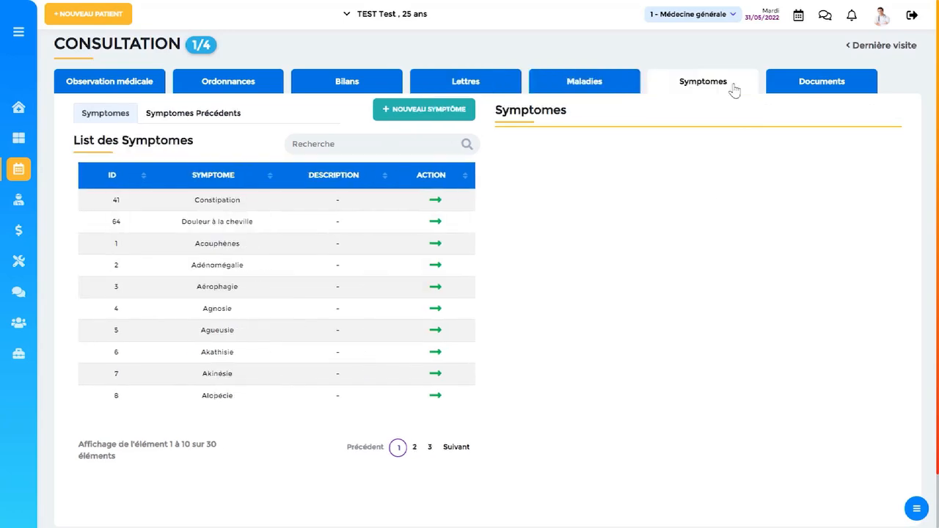
click(814, 88)
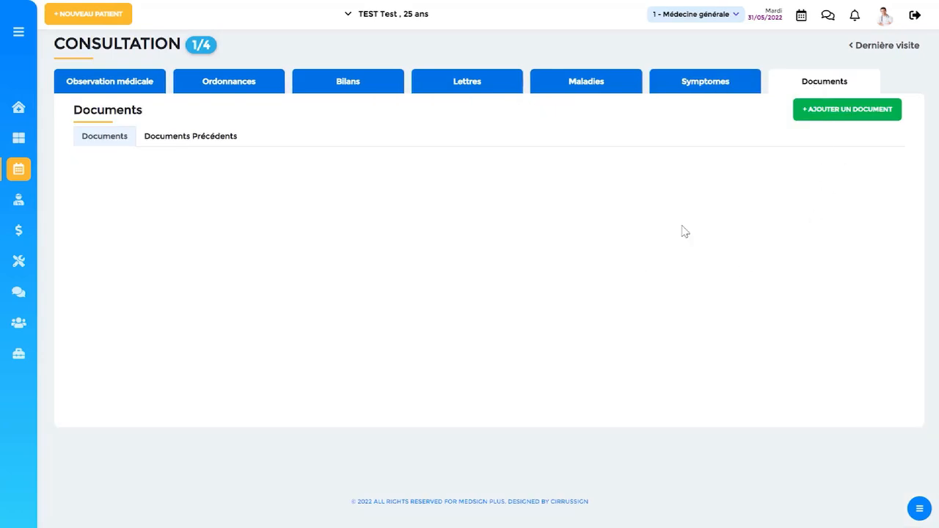
click(807, 110)
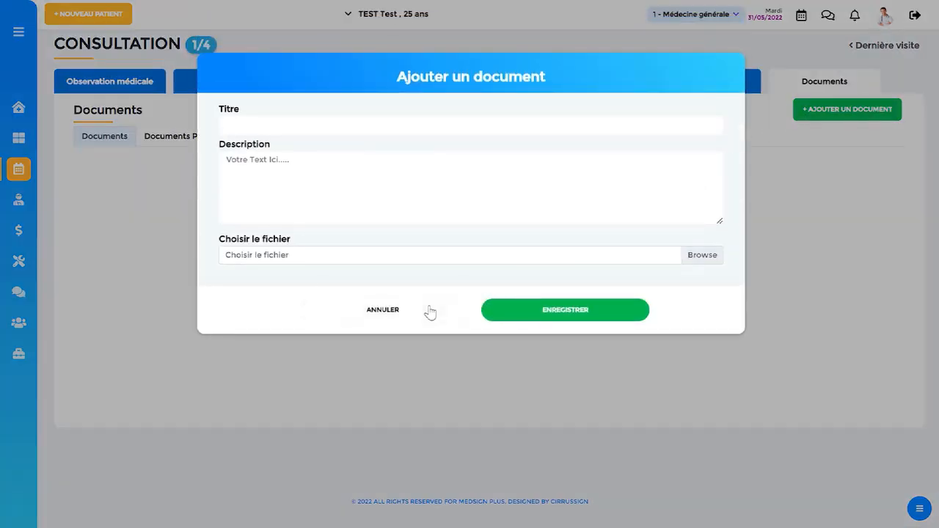
click(425, 311)
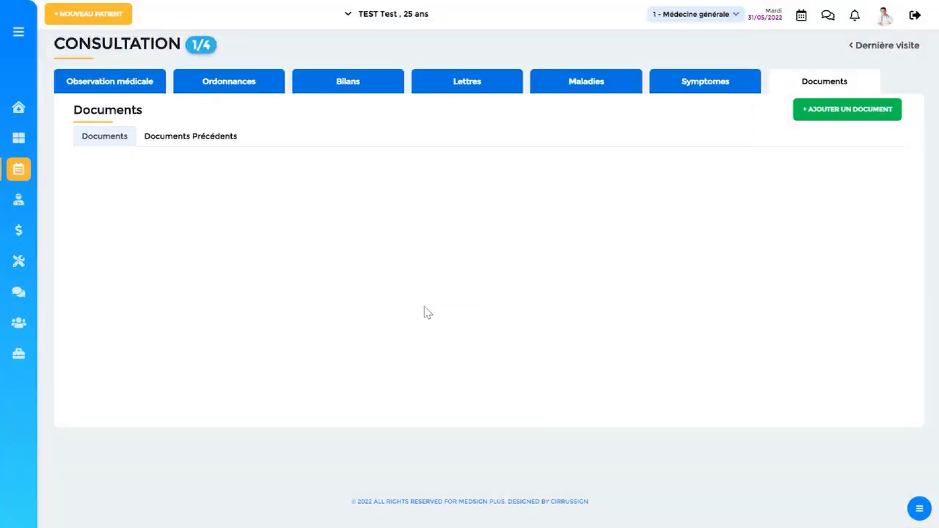
click(110, 86)
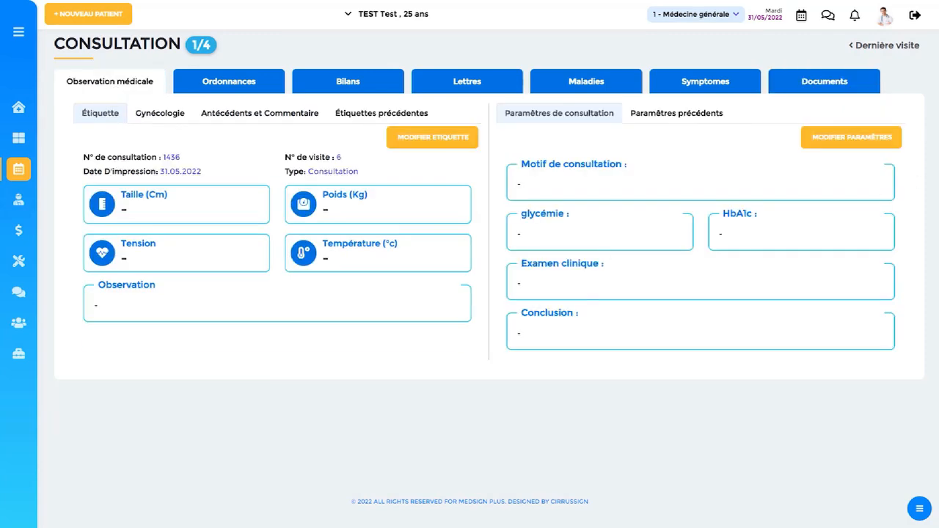
Open the patient's last visit and browse the earlier visit records back to visit 1.
click(887, 48)
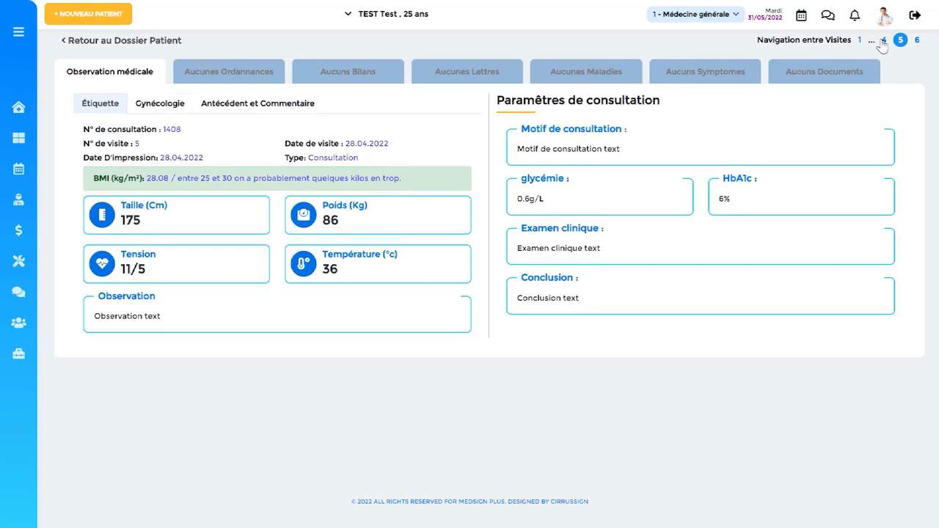
click(916, 45)
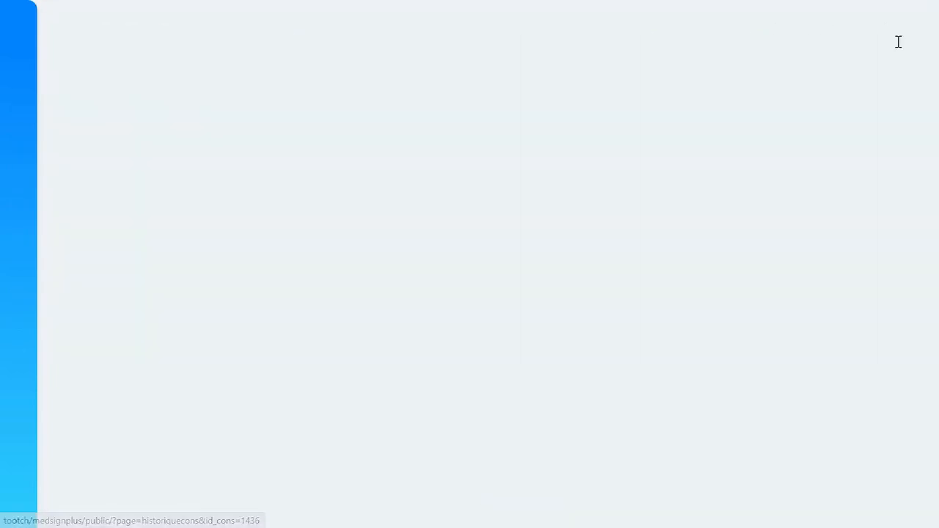
click(897, 42)
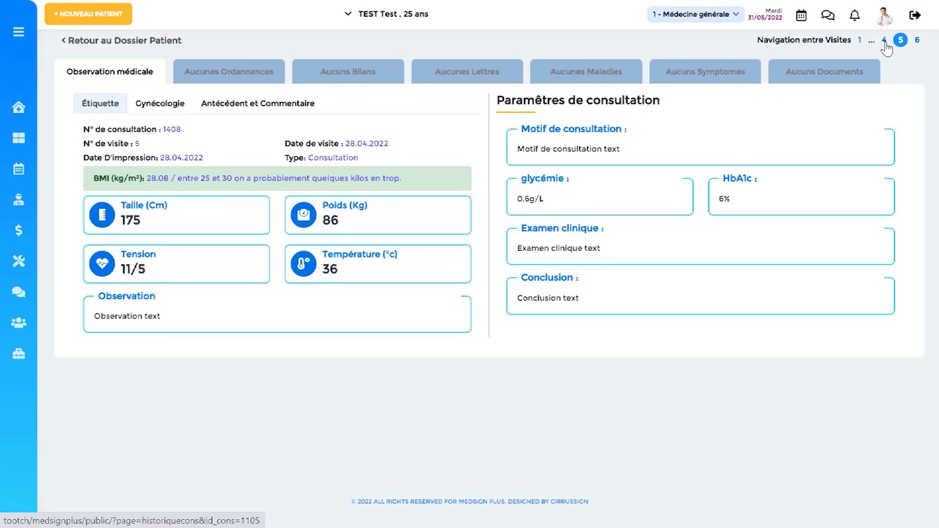
click(884, 42)
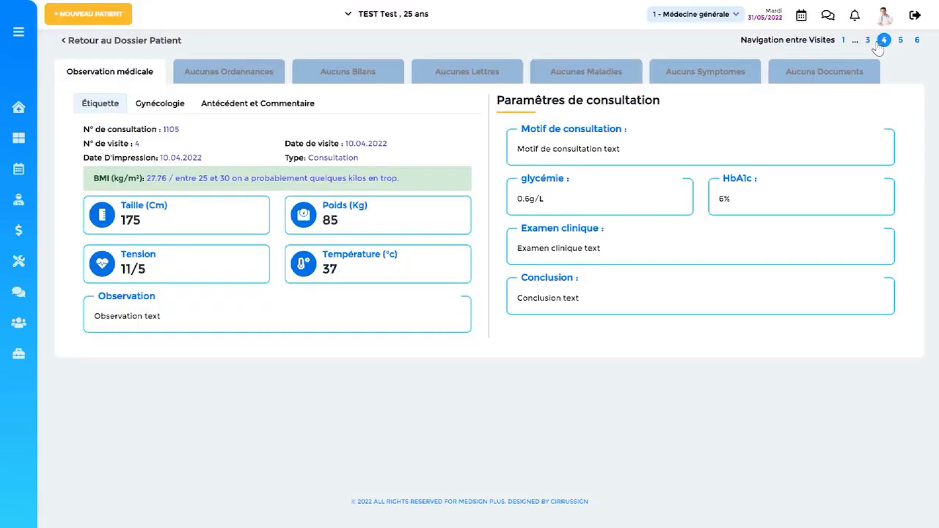
click(869, 44)
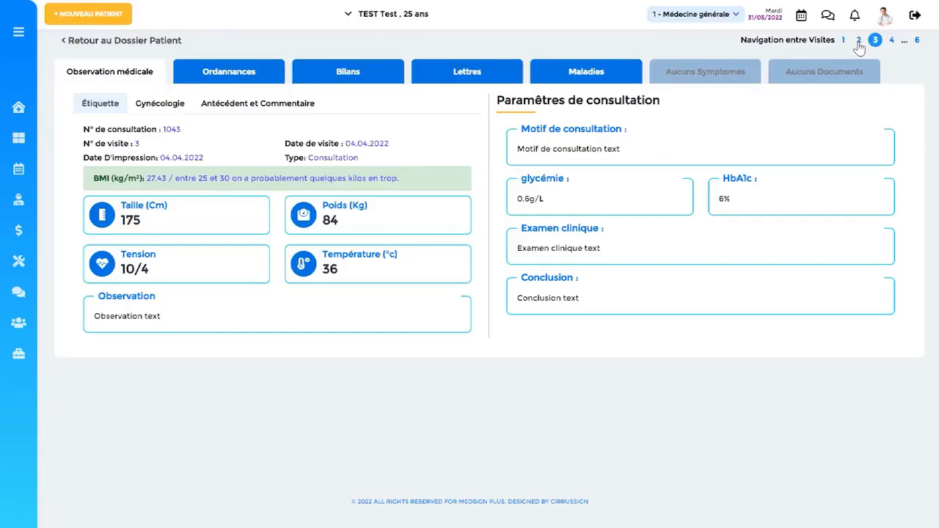
click(859, 41)
click(861, 41)
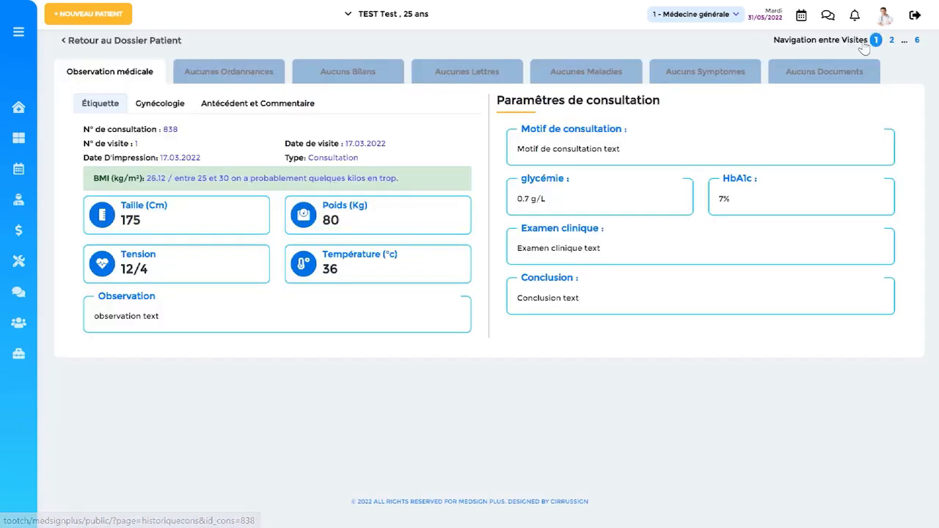
Return to the patient file and review its payments, appointments and weight graph.
click(102, 43)
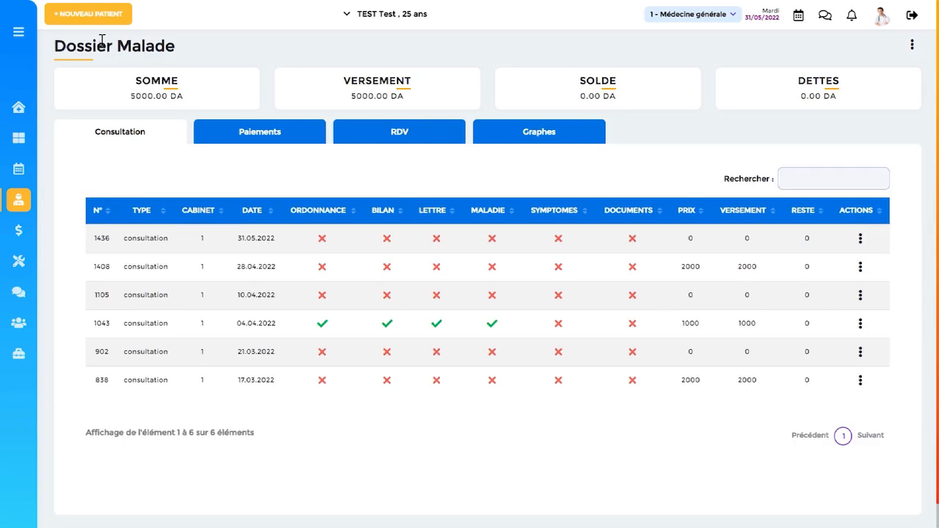
click(239, 138)
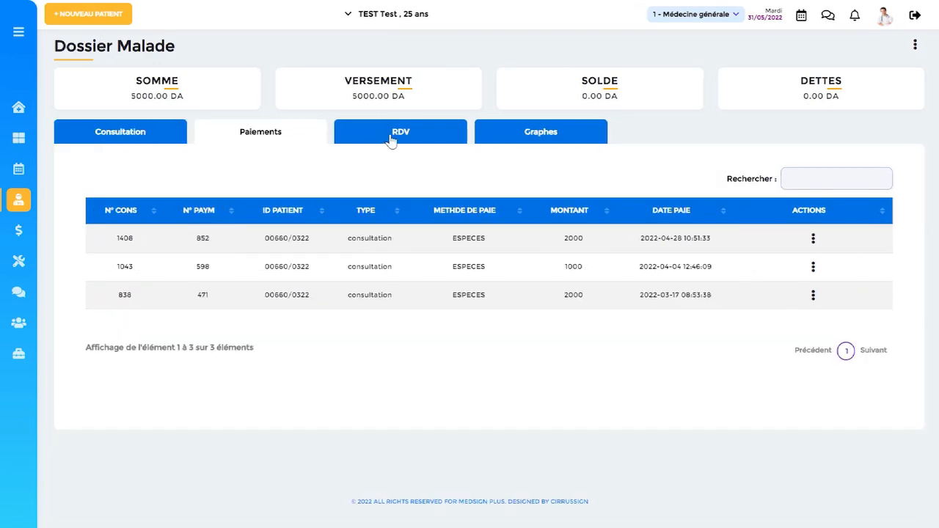
click(391, 141)
click(560, 141)
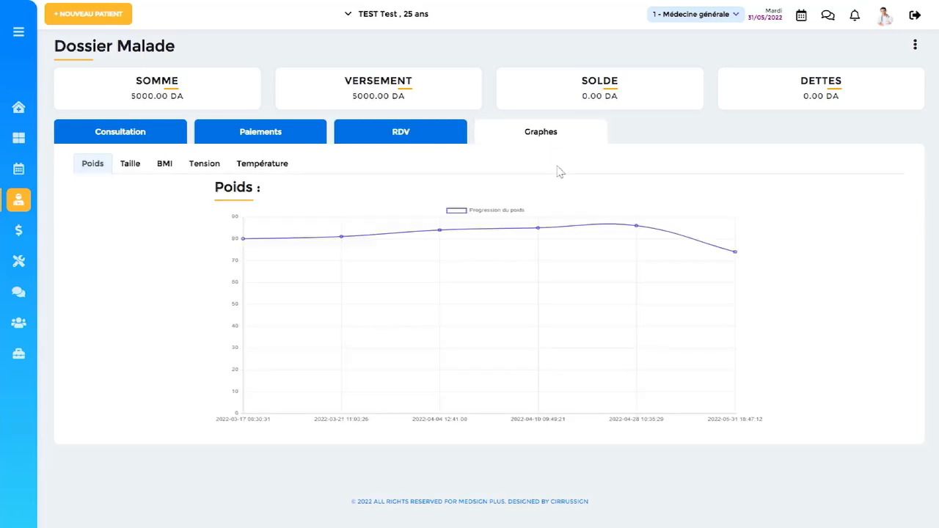
Examine the patient's Taille, BMI, Tension and Température graphs, and go back to the consultation.
click(131, 166)
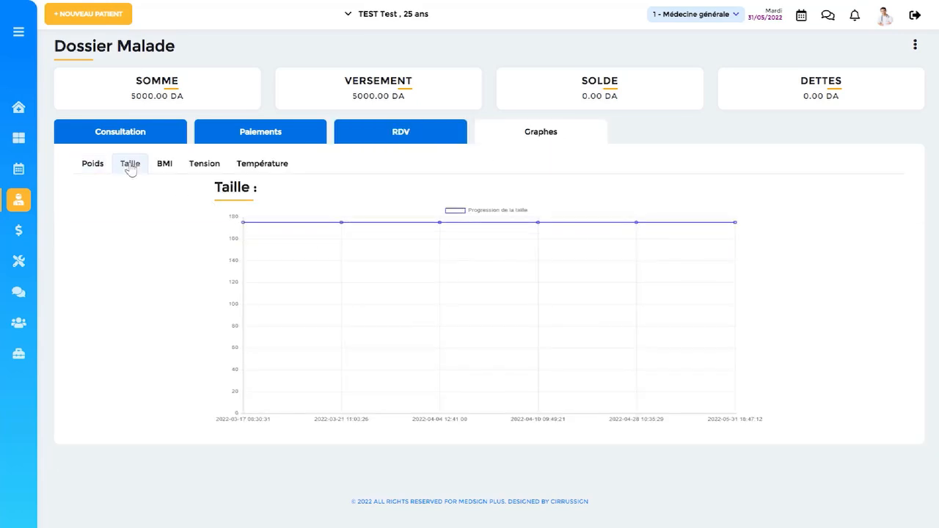
click(157, 168)
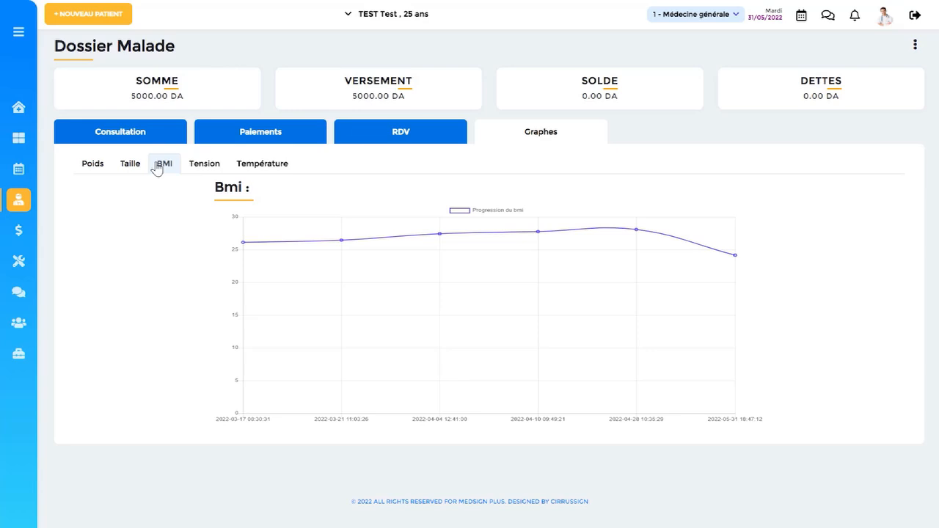
click(195, 170)
click(249, 169)
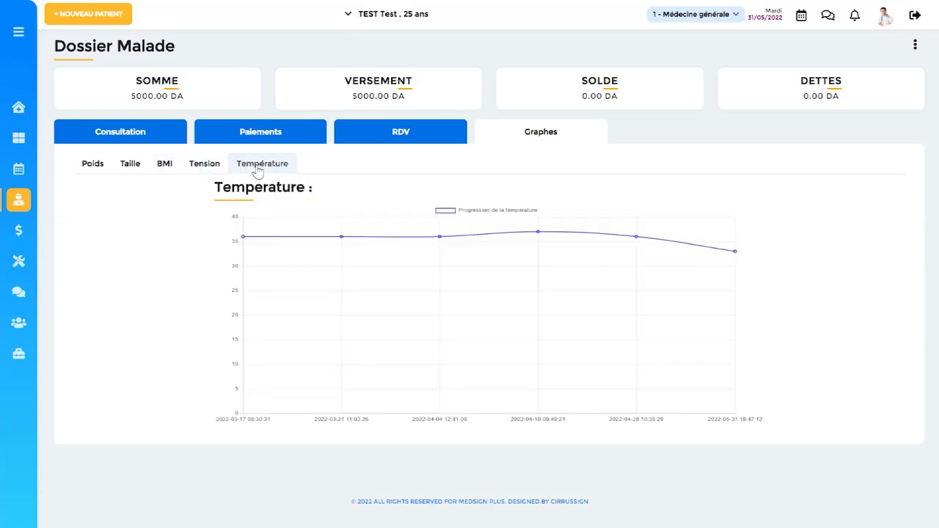
click(173, 142)
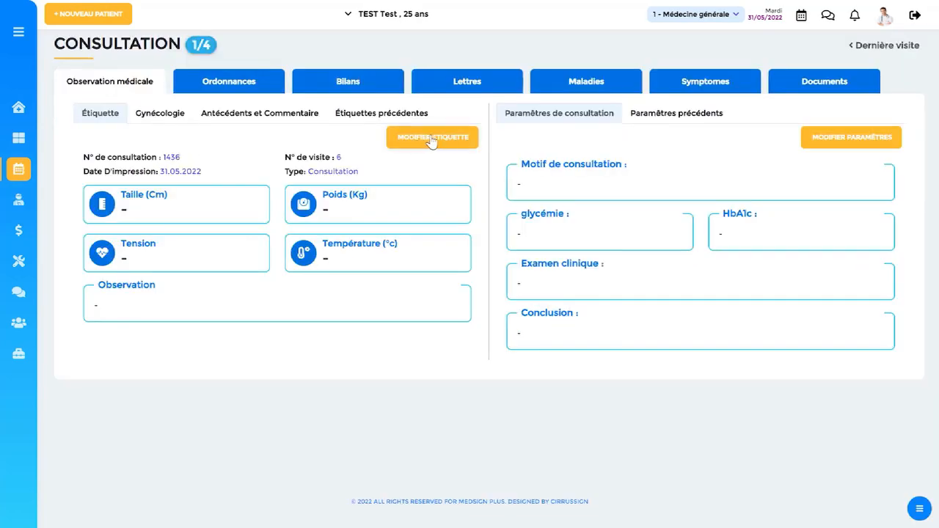
Fill in the consultation label with Taille 175 cm, Poids 74 kg, Tension 12/4 and Température 33 °C.
click(447, 141)
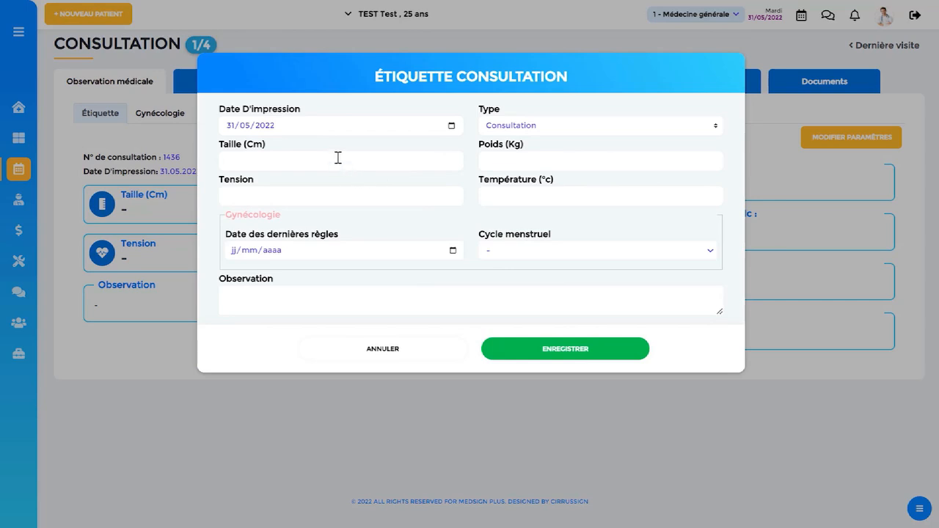
click(337, 158)
click(290, 187)
click(507, 162)
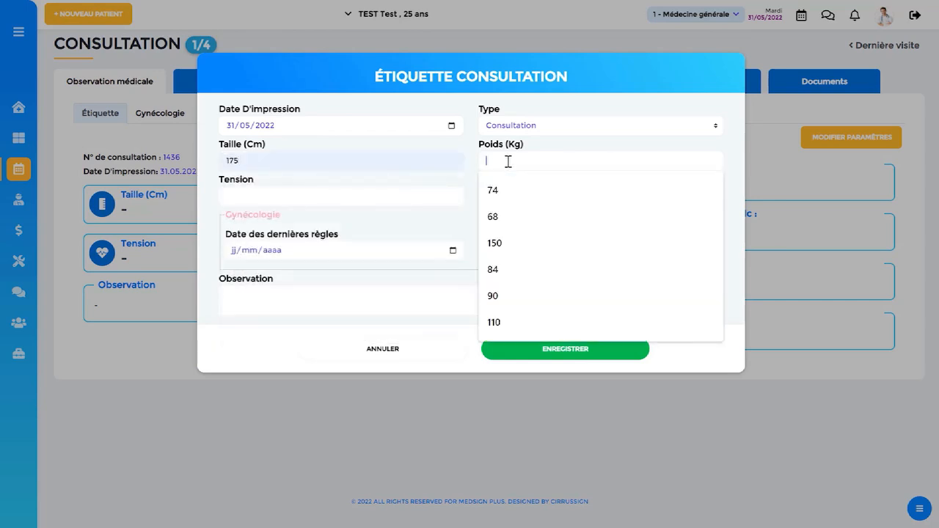
click(507, 190)
click(304, 193)
click(291, 224)
click(530, 195)
click(513, 224)
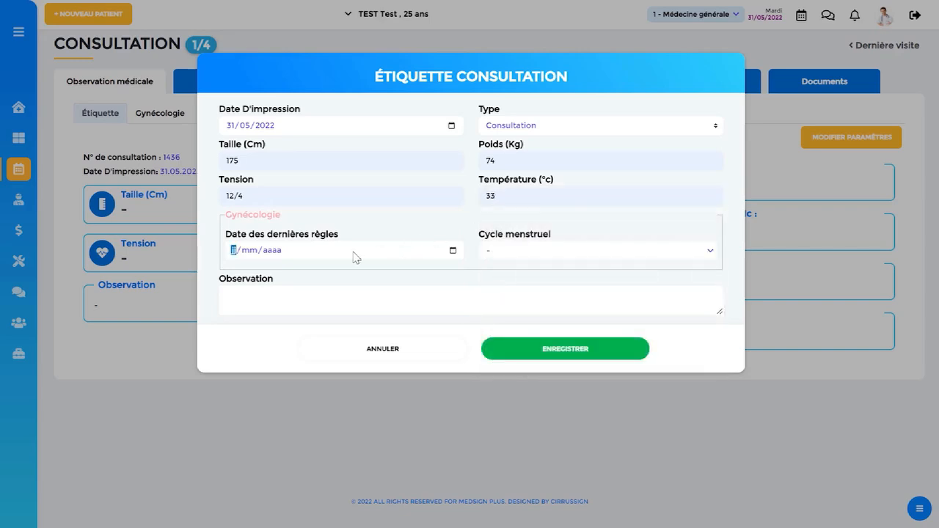
Save the label with last period date 12/02/2022, a 28 Jours cycle and the observation "Observation text", and view the Gynécologie details.
text(12/02/2022)
click(557, 251)
click(531, 355)
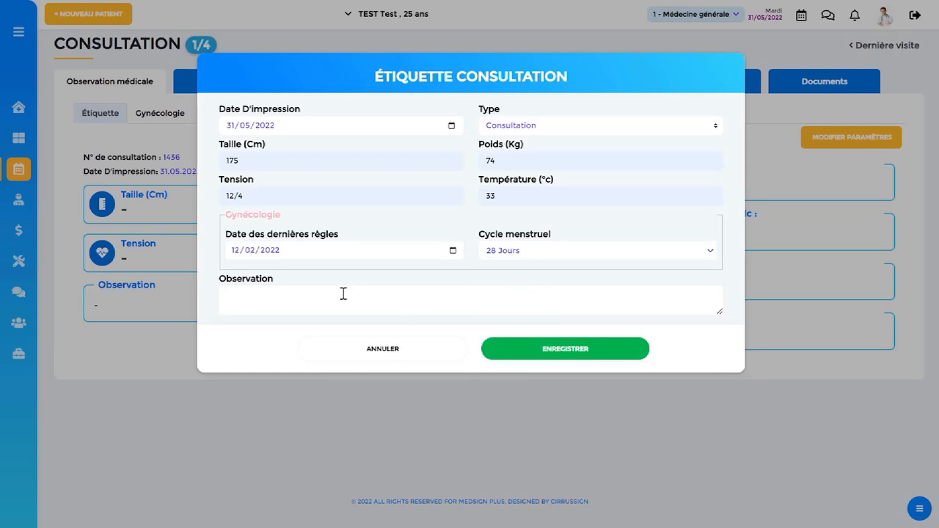
click(490, 348)
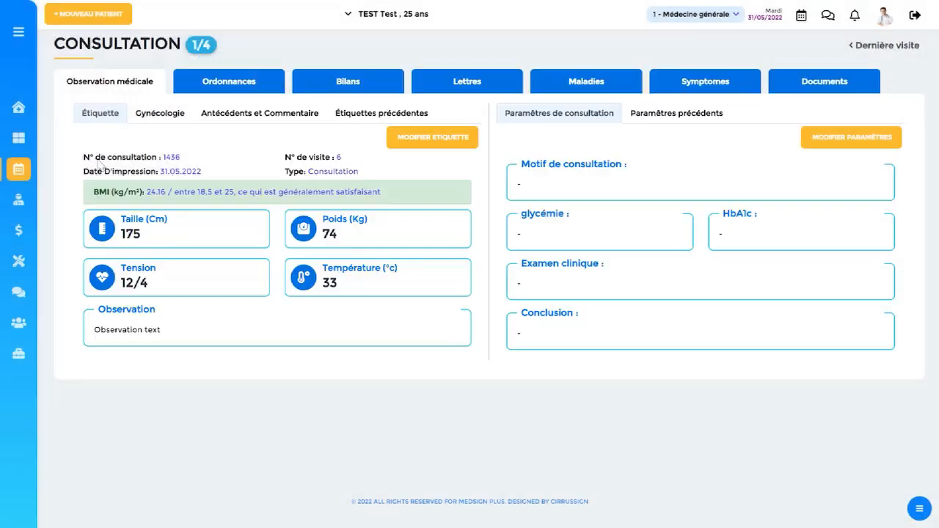
click(162, 115)
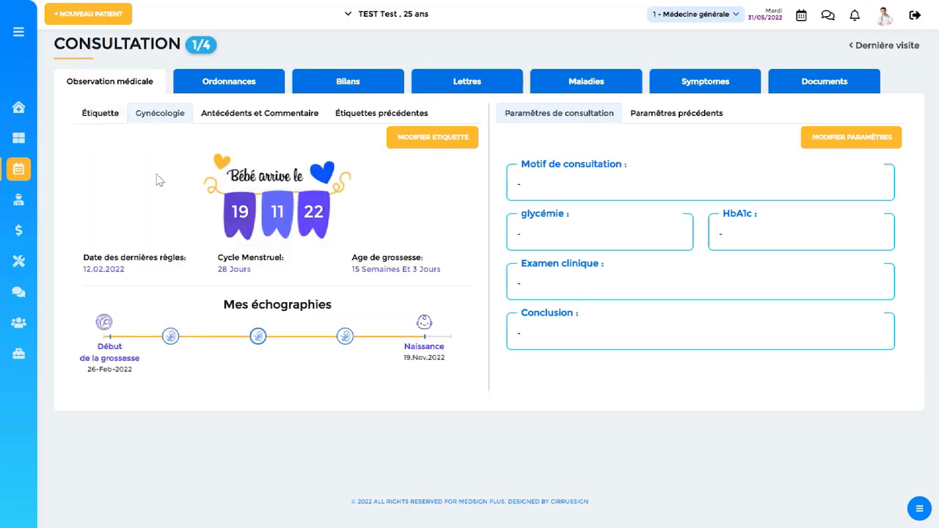
Fill in the patient's medical, surgical, family and other antecedents and the Commentaire with "text", and save them.
mouse_move(260, 339)
click(288, 118)
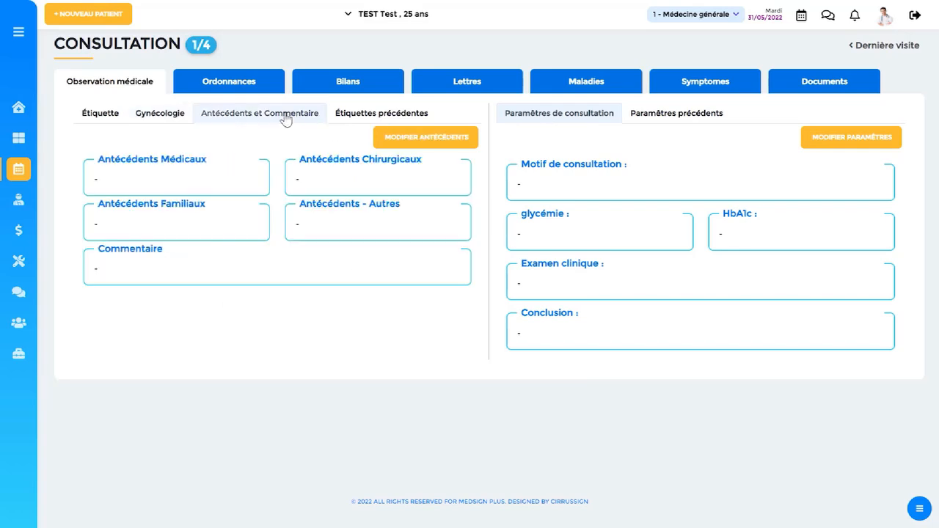
click(450, 134)
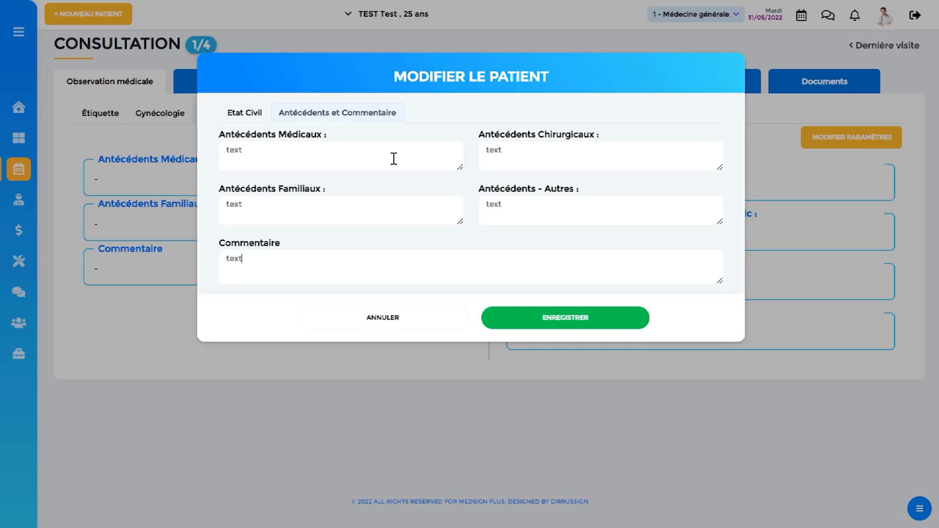
click(530, 318)
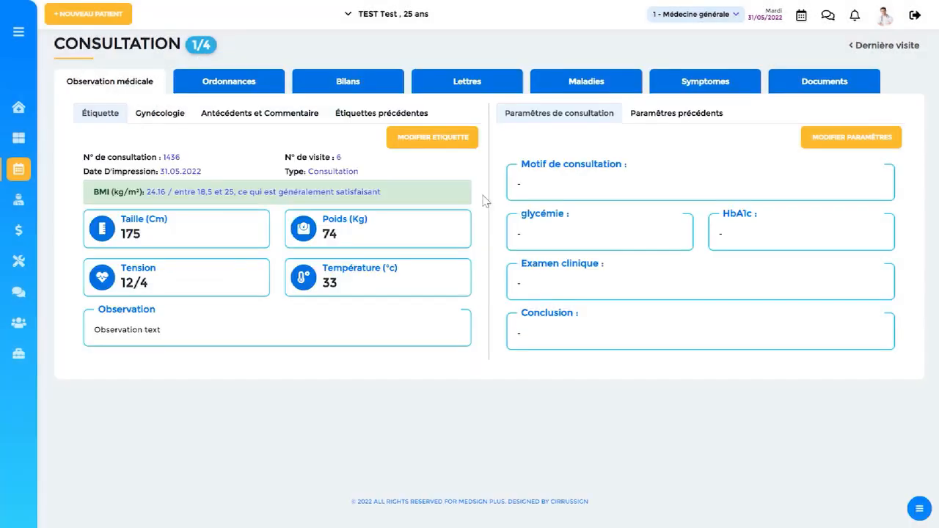
Review the previous labels and the consultation parameters of each visit from 31.05.2022 back to 17.03.2022.
click(372, 119)
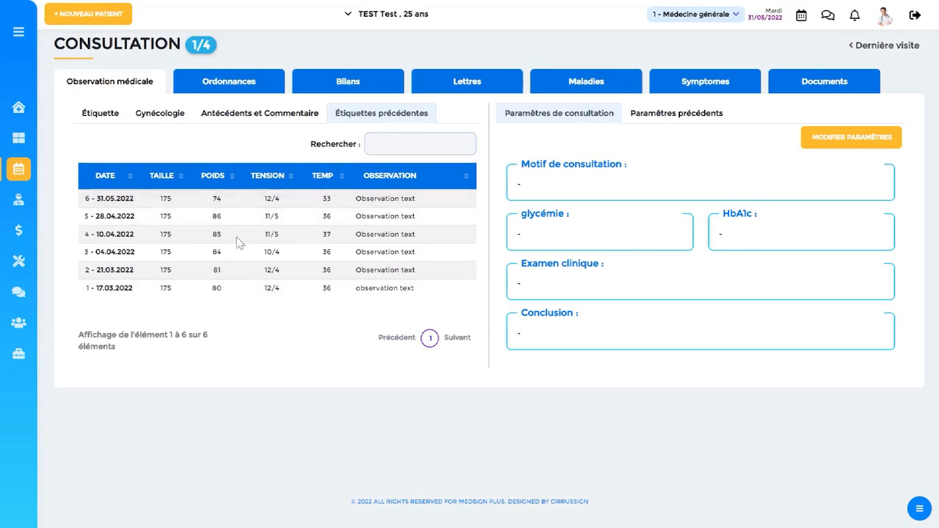
click(306, 203)
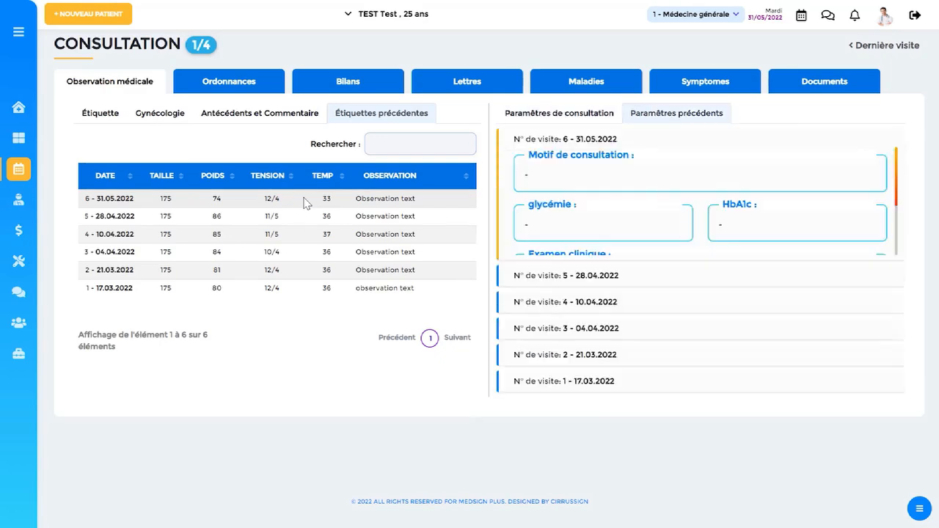
click(298, 217)
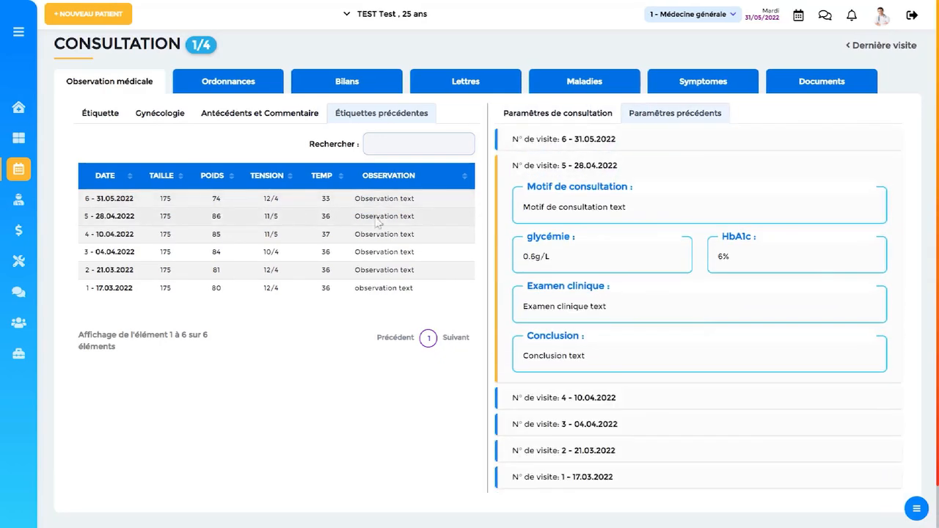
click(298, 235)
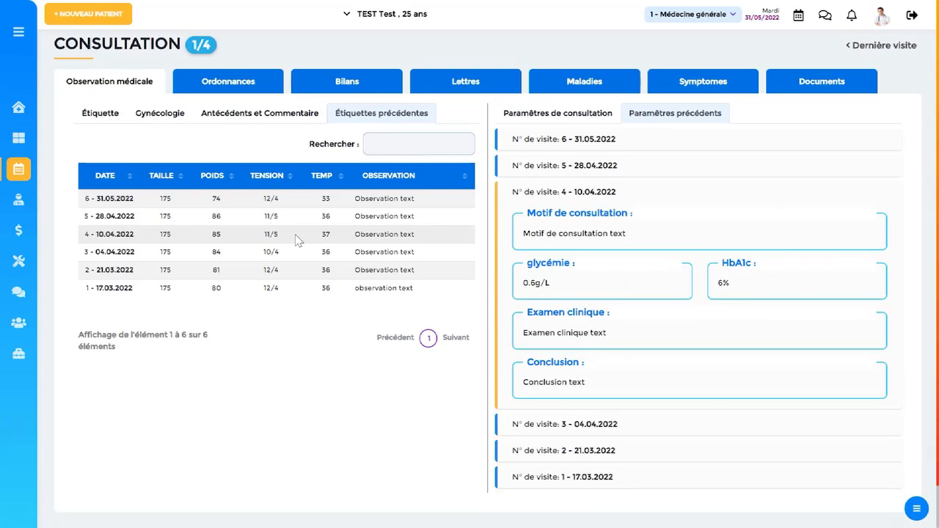
click(298, 259)
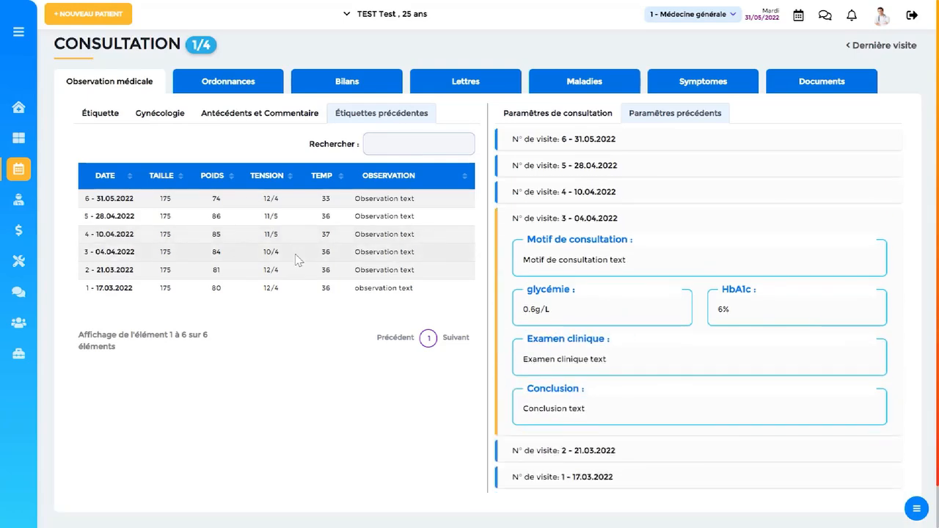
click(297, 269)
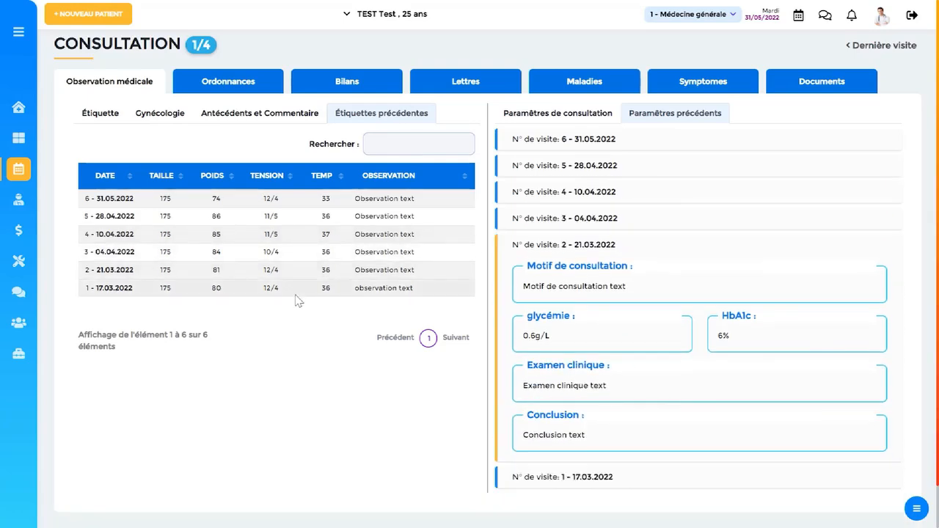
click(288, 288)
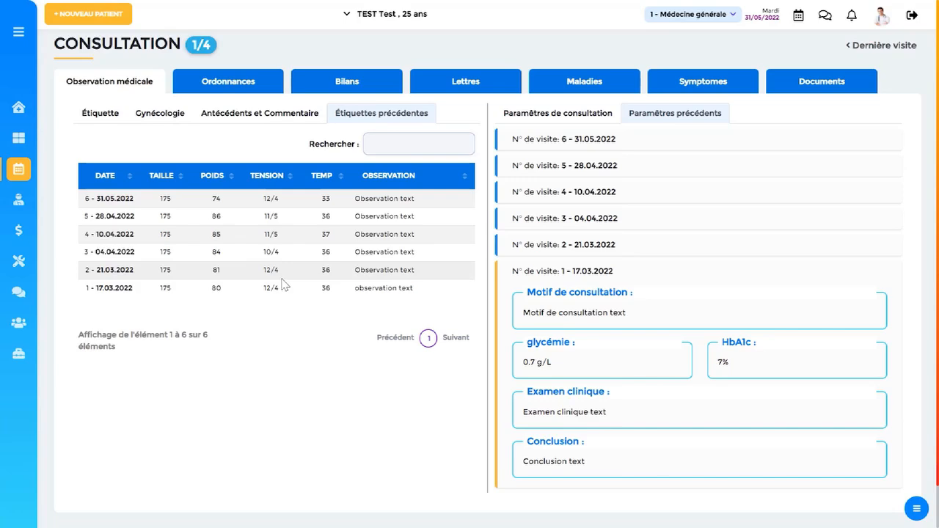
Save the consultation parameters with glycémie 0.6g/L, HbA1c 6%, and "text" as Motif de consultation, Examen clinique and Conclusion.
click(558, 118)
click(851, 137)
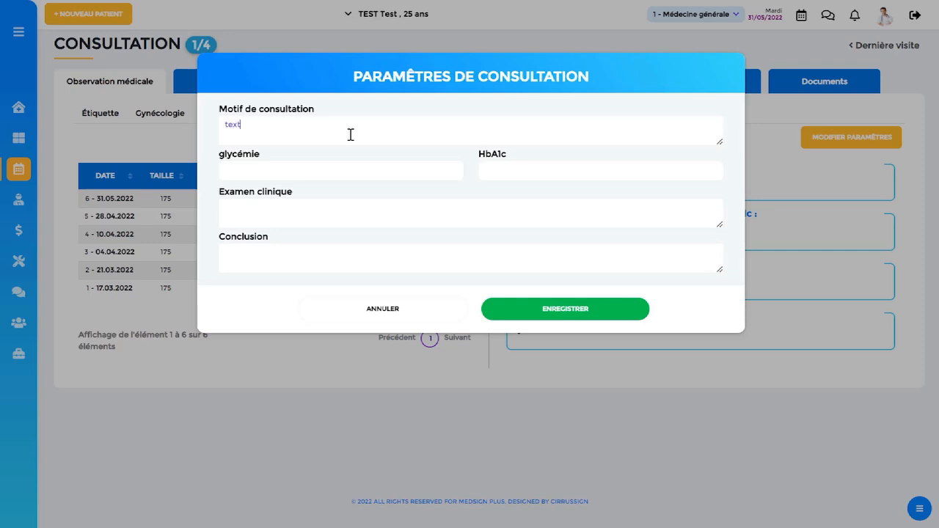
text(0.6)
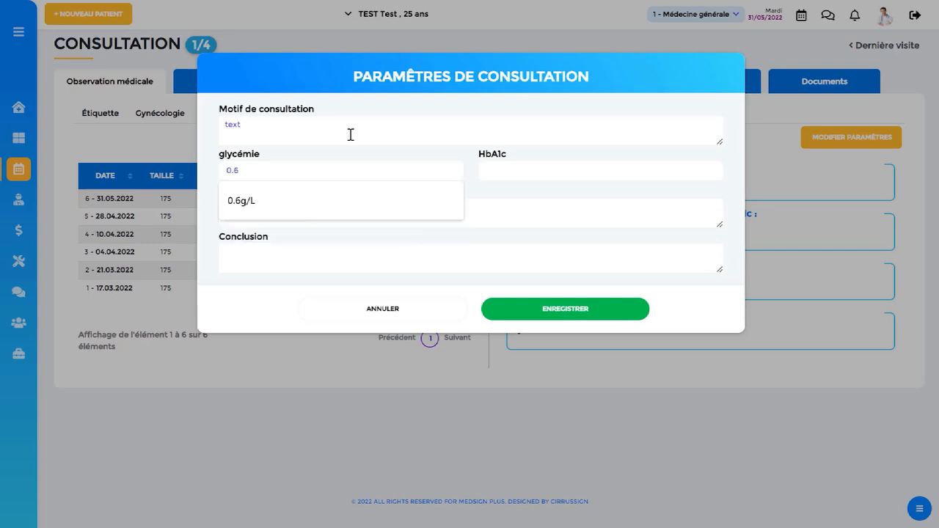
key(Down)
key(Return)
click(512, 171)
click(520, 201)
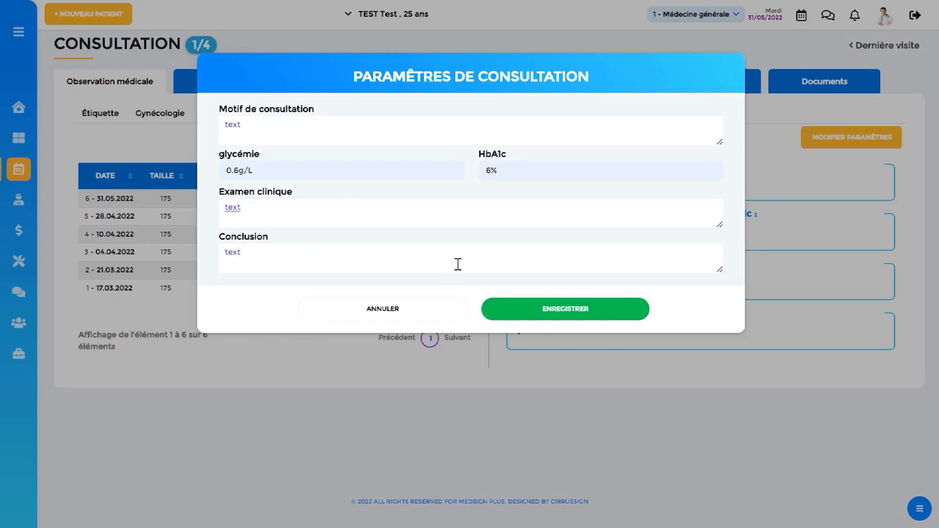
click(534, 316)
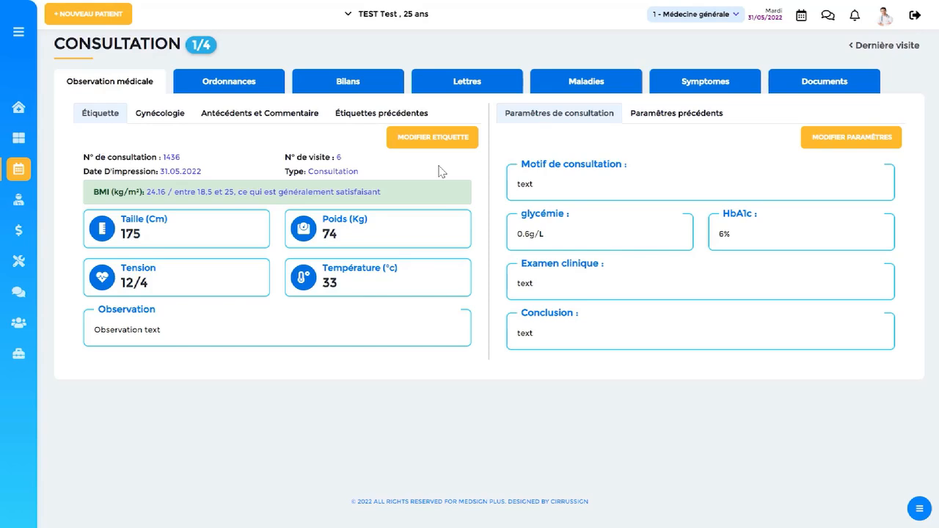
Create a new prescription in Ordonnances and add the medicine AUGMENTIN COMP. 500MG/125MG to it.
click(229, 86)
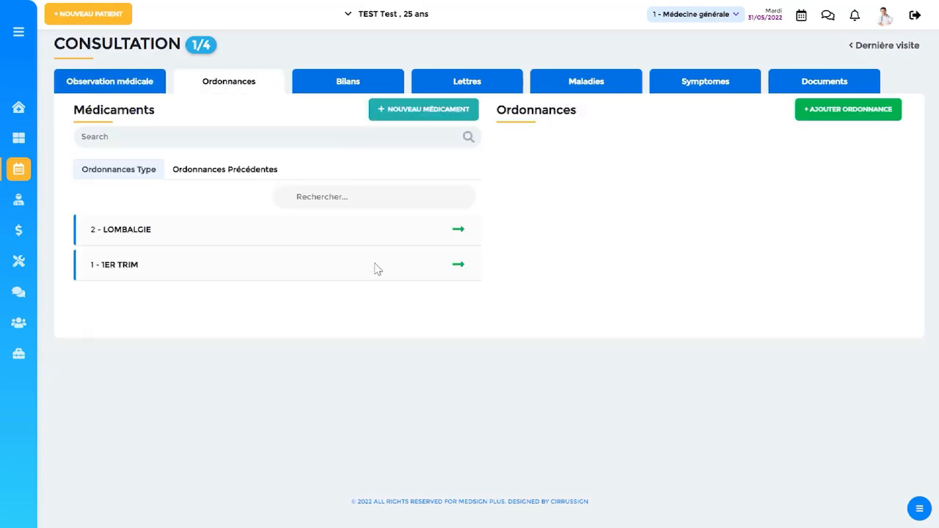
click(858, 115)
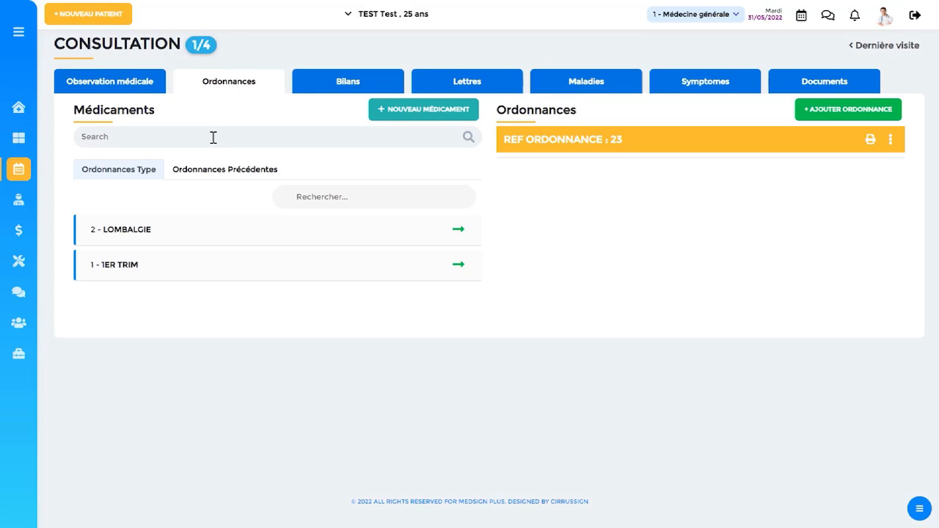
text(augm)
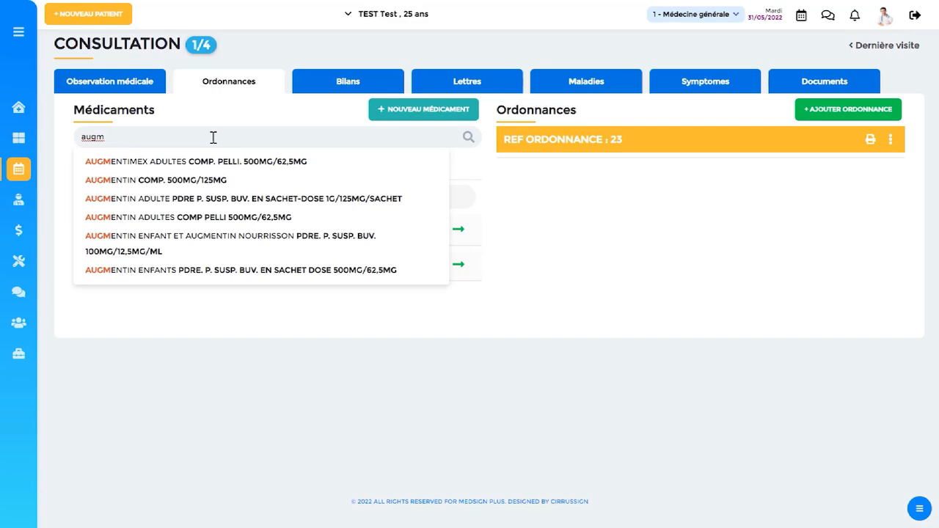
key(Down)
key(Down)
key(Return)
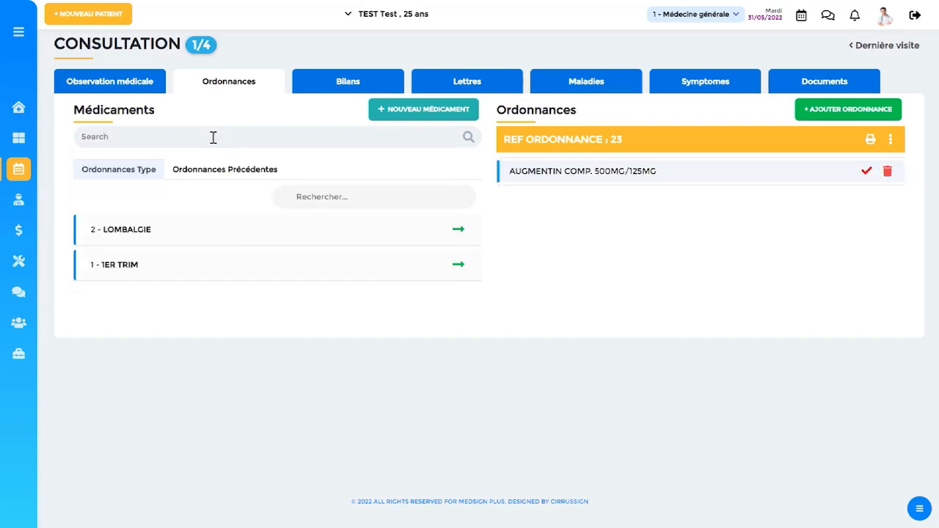
Add the medicine GRIPEX ALLERGIE COMP. PELLI.SEC. 10MG to the prescription.
text(gripe)
key(Down)
key(Down)
key(Return)
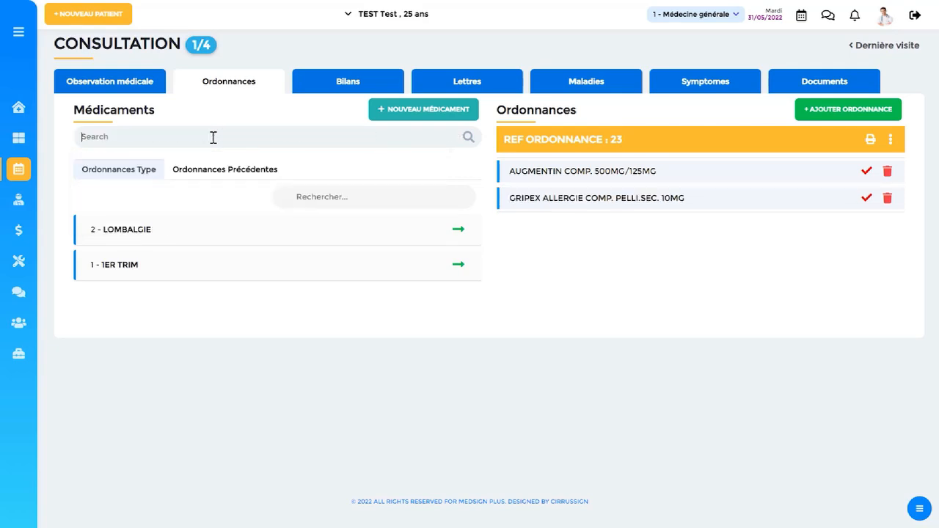
Set Augmentin's quantity to 1 bte and its prescription to "2cp x 2/jour", and save them.
click(760, 175)
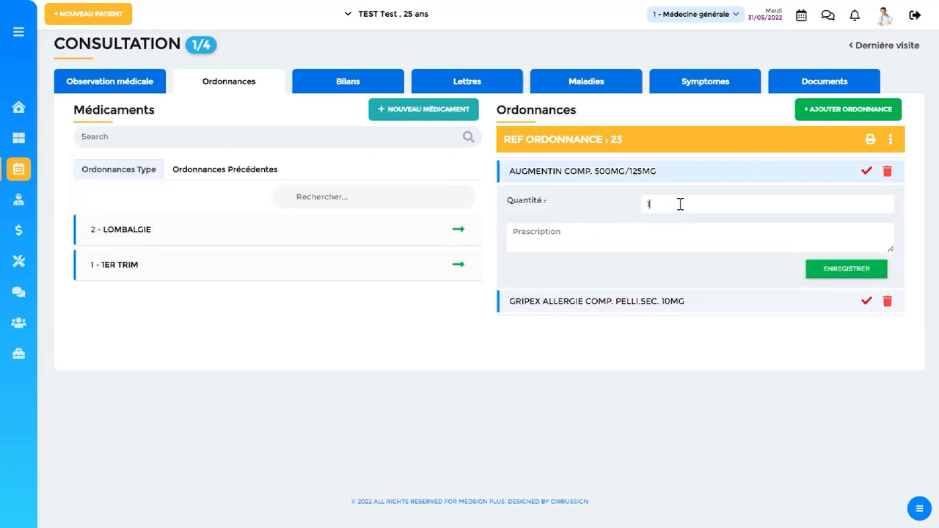
text(2c)
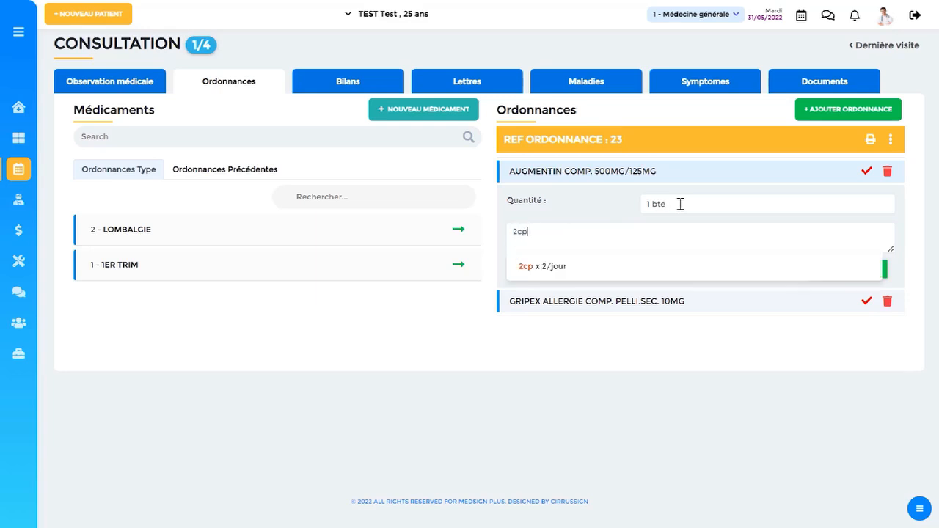
text(p)
key(Return)
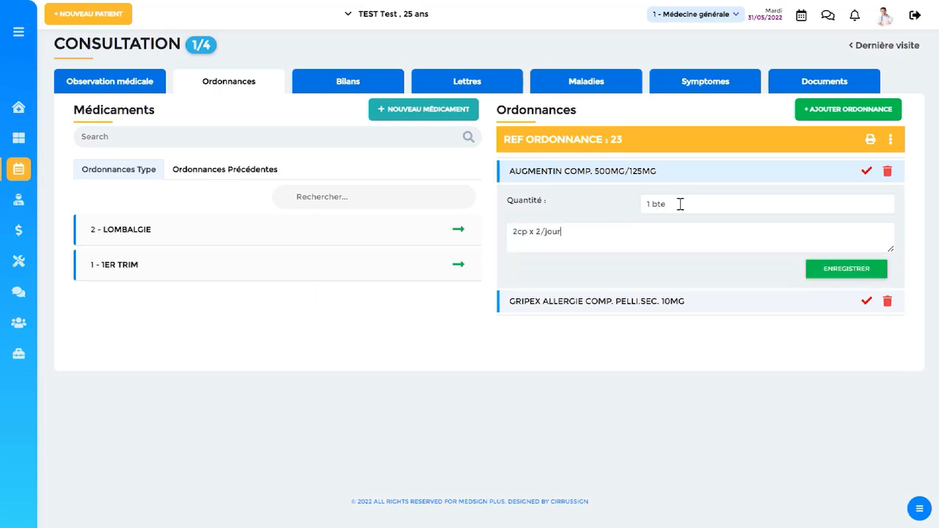
click(824, 272)
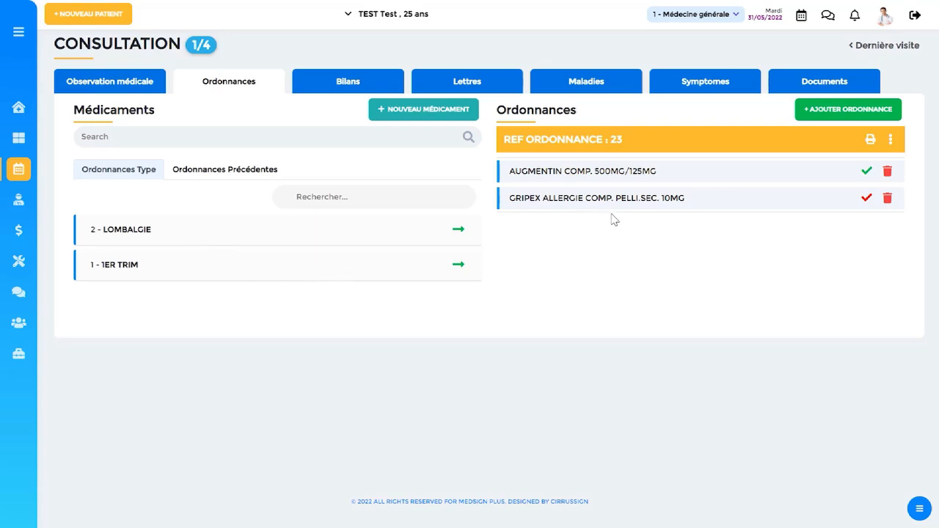
Add the medicines of the LOMBALGIE prescription template to the prescription, and view the previous prescription of 04.04.2022.
click(254, 237)
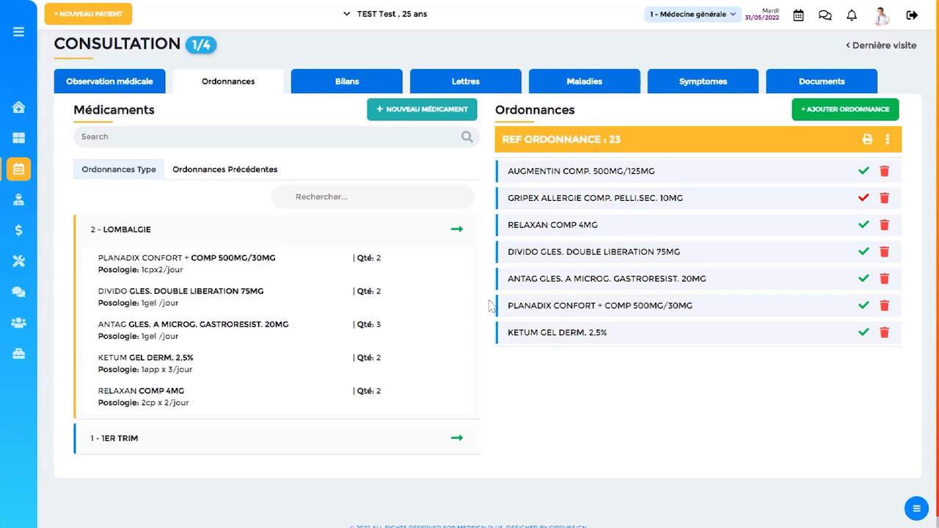
click(340, 230)
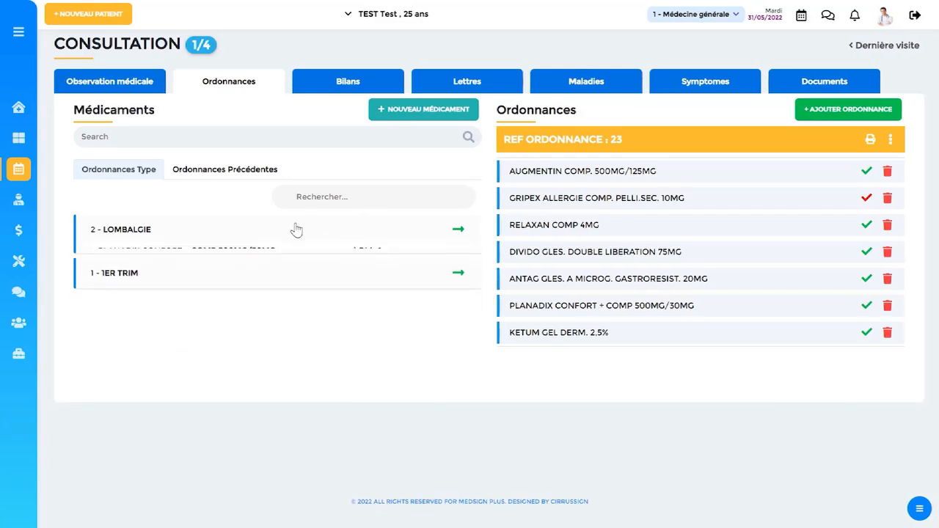
click(245, 176)
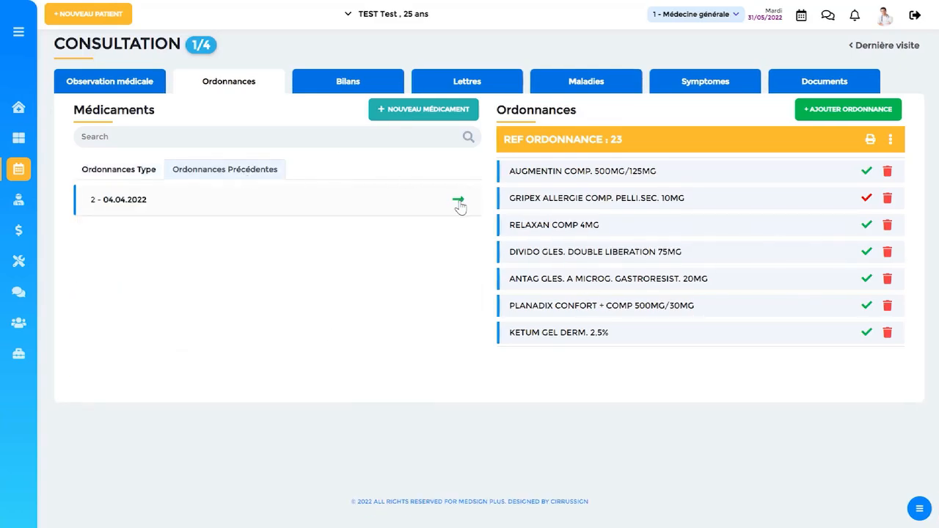
click(382, 199)
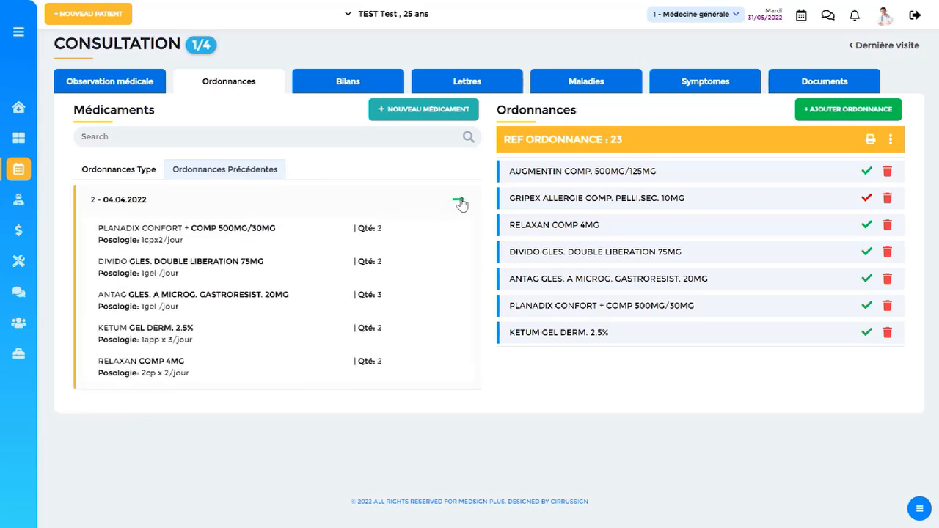
Examine the delete option for Augmentin and the prescription's alternative print options without applying any.
click(886, 172)
click(682, 178)
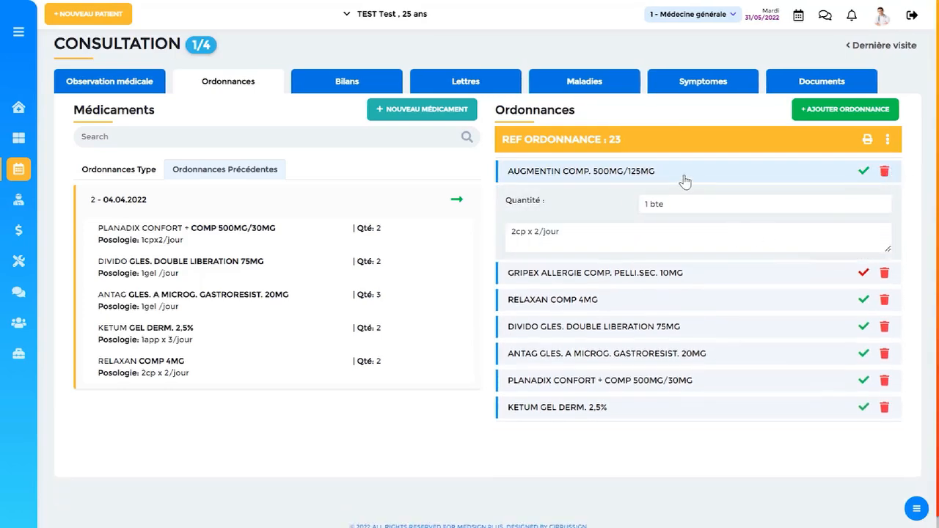
click(892, 141)
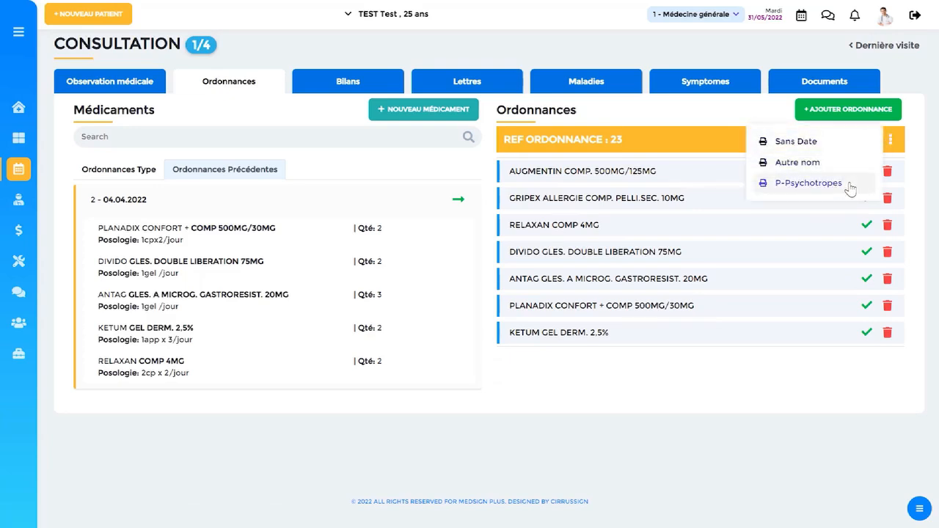
click(689, 155)
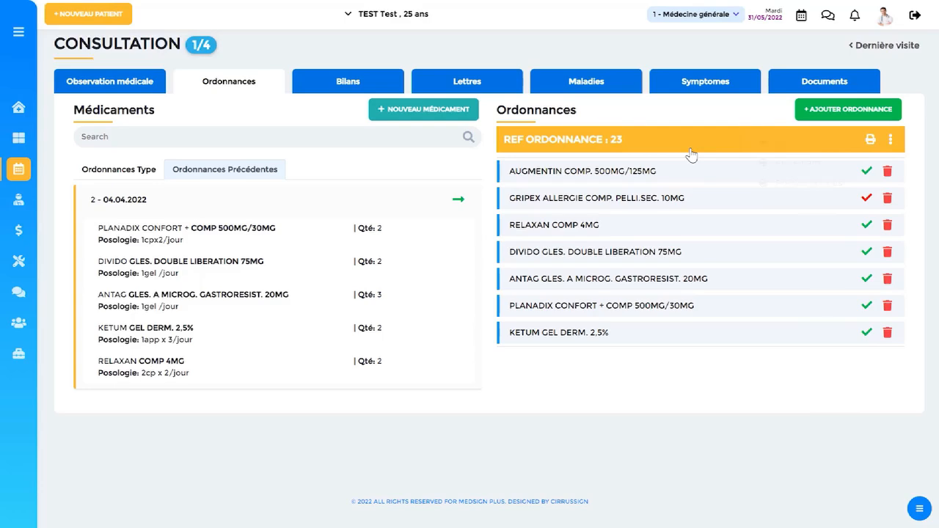
Read through the printable version of the prescription, close it and go to the consultation's Bilans section.
click(870, 141)
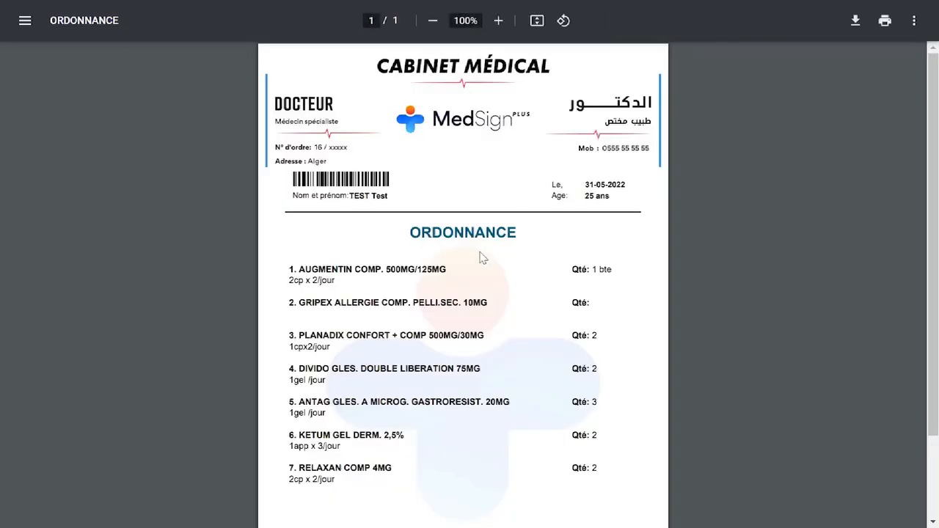
scroll(482, 258, down, 3)
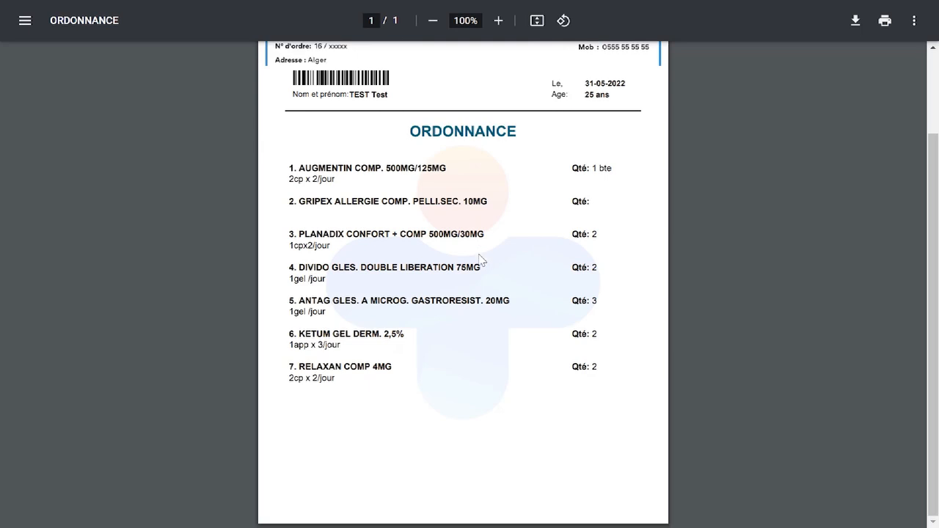
scroll(482, 258, up, 3)
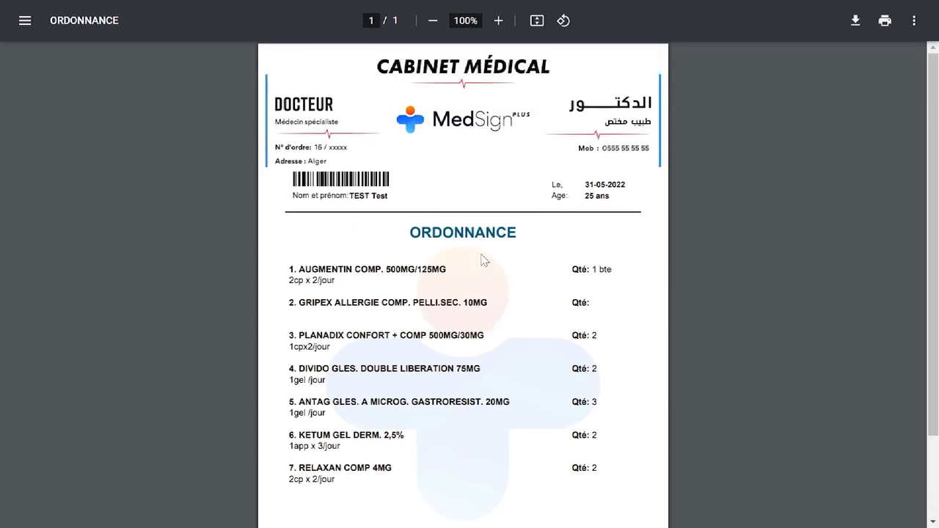
scroll(484, 259, down, 3)
key(ctrl+w)
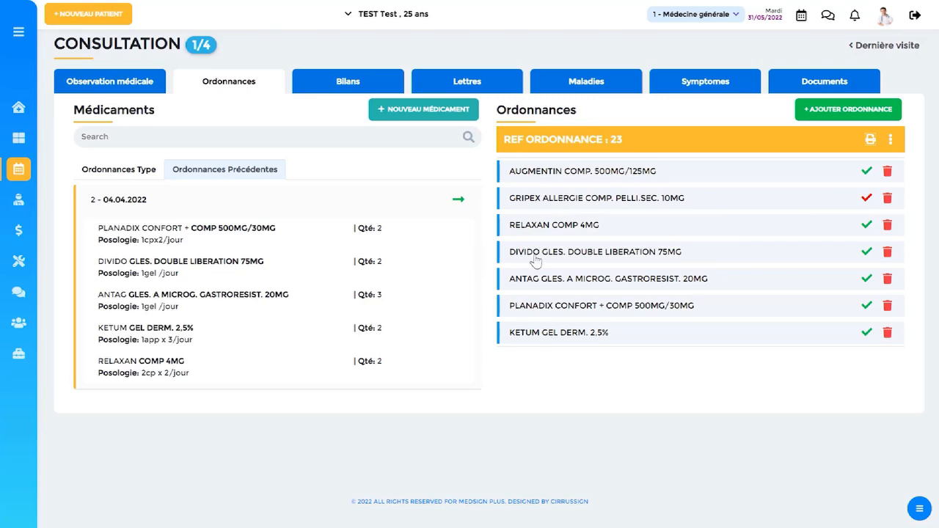
click(345, 84)
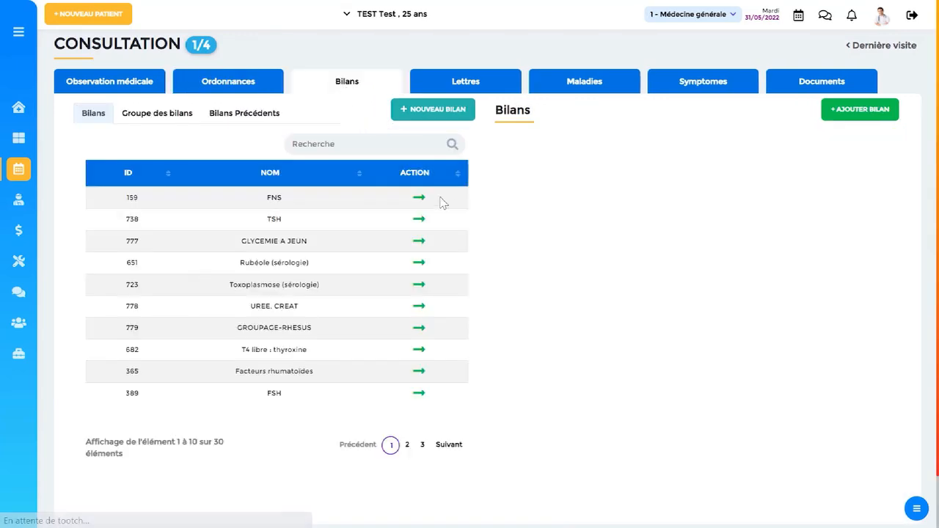
Create a new bilan for the consultation and search for "choles" to add the Cholestérol test to it.
click(856, 116)
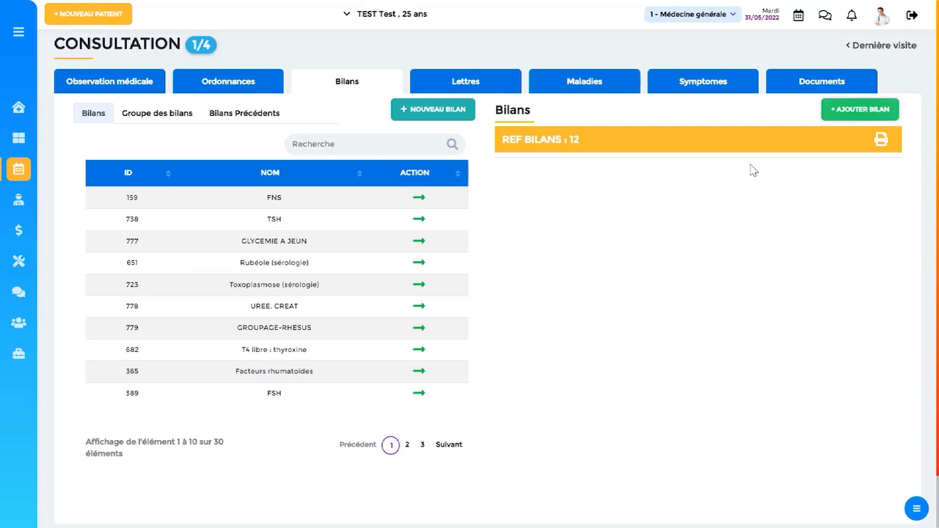
click(362, 143)
text(choles)
key(Down)
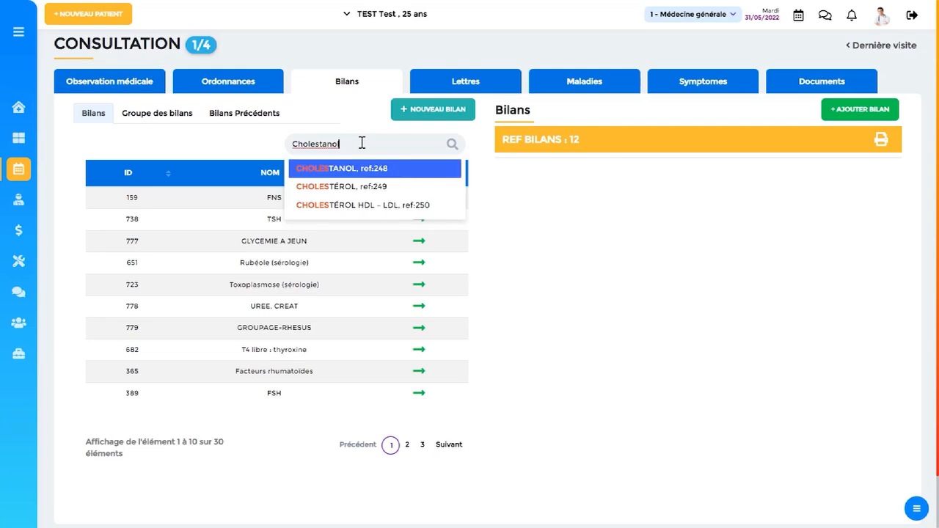
key(Down)
key(Return)
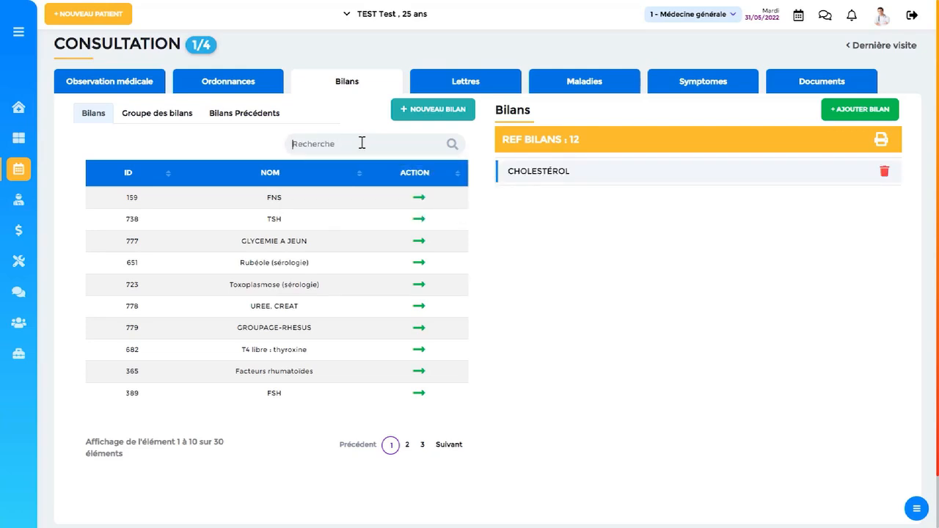
Search the available tests for "tsh" and add TSH to the bilan.
text(ts)
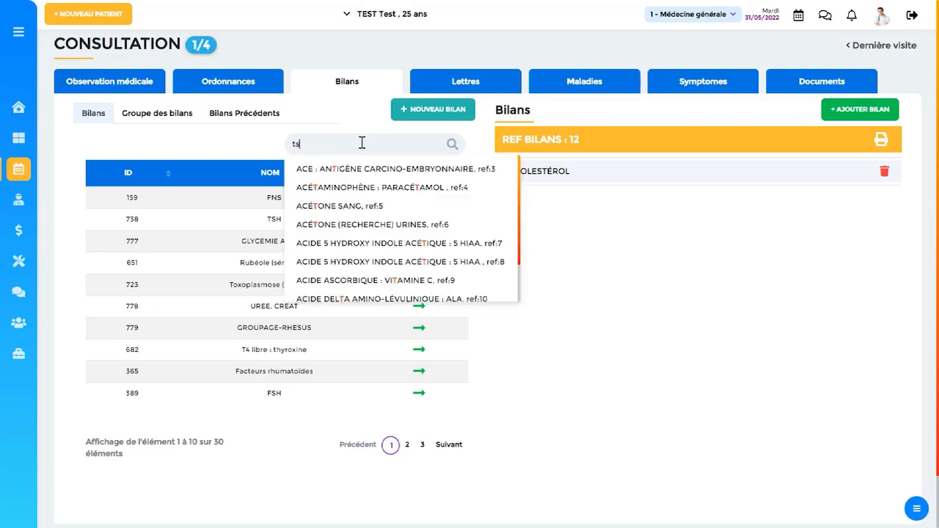
text(h)
key(Down)
key(Down)
key(Down)
key(Down)
key(Down)
key(Down)
key(Return)
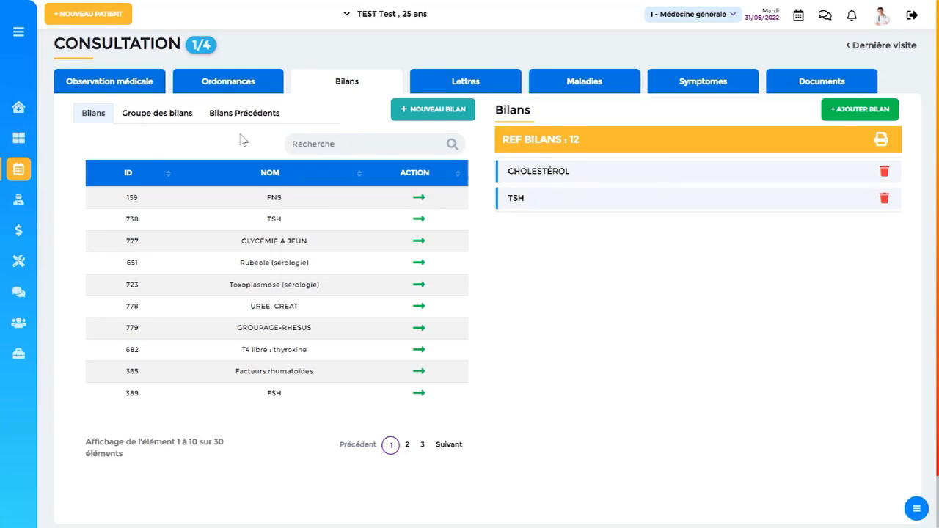
Add the BILAN GYN test group to the current bilan, and view the tests of the previous bilan of 04.04.2022.
click(155, 116)
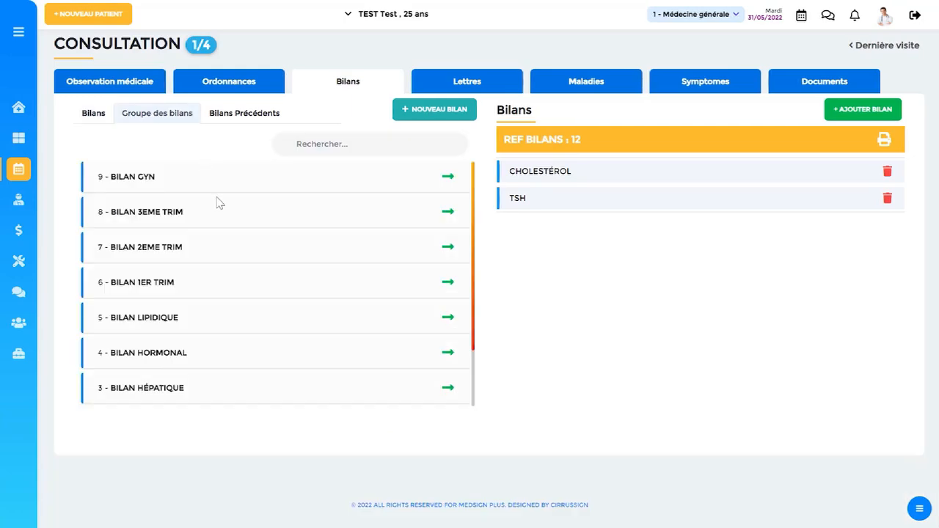
click(448, 178)
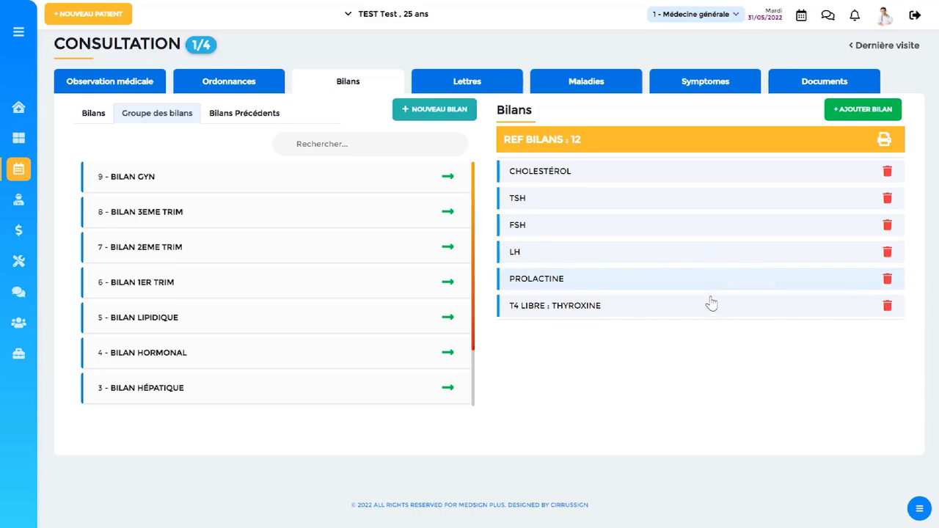
click(249, 116)
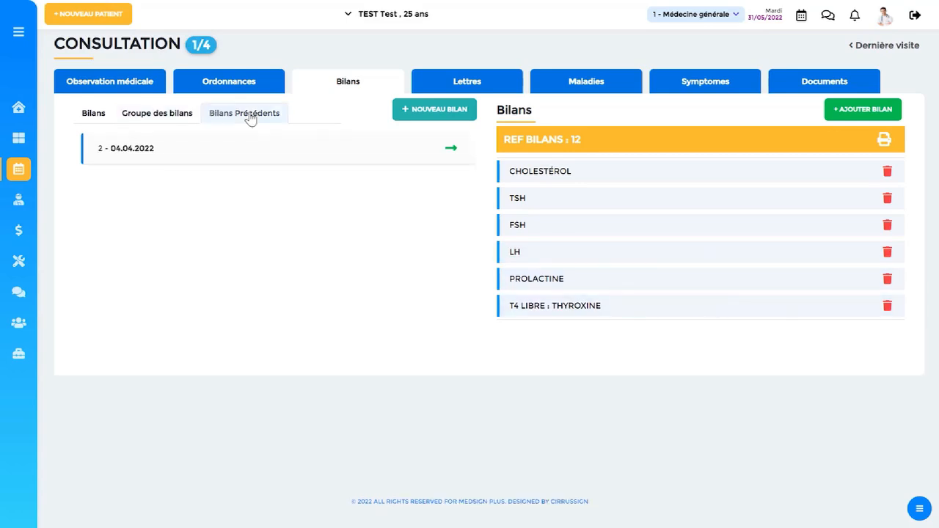
click(331, 154)
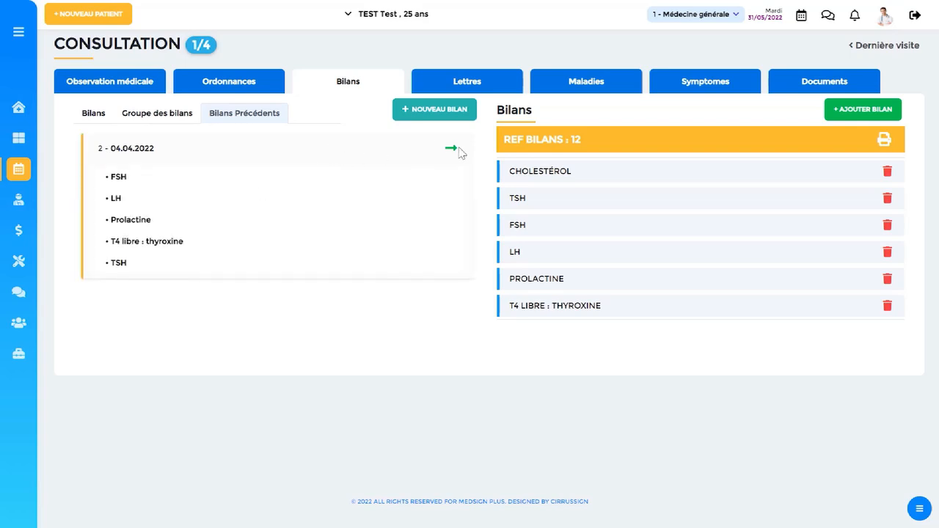
Open the printable version of the bilan, read through it and close it.
click(884, 141)
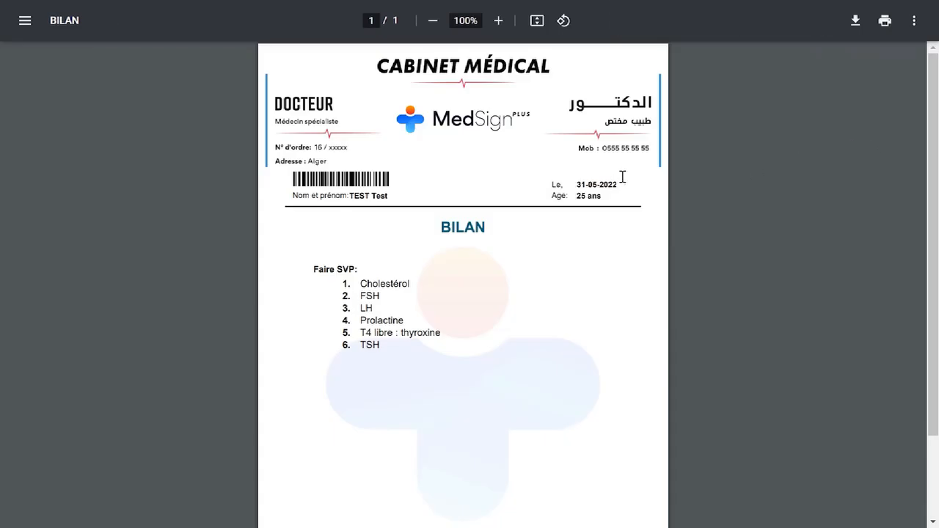
scroll(622, 176, down, 2)
scroll(622, 177, up, 2)
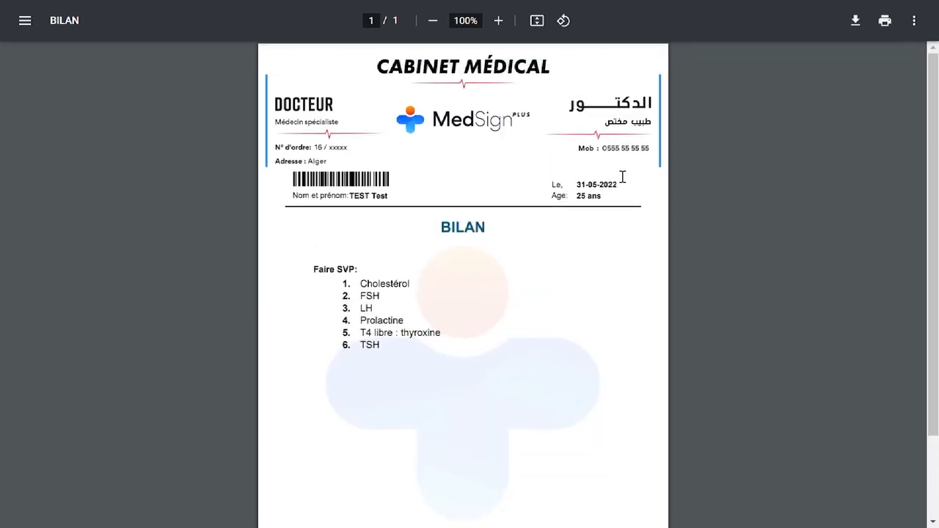
key(ctrl+w)
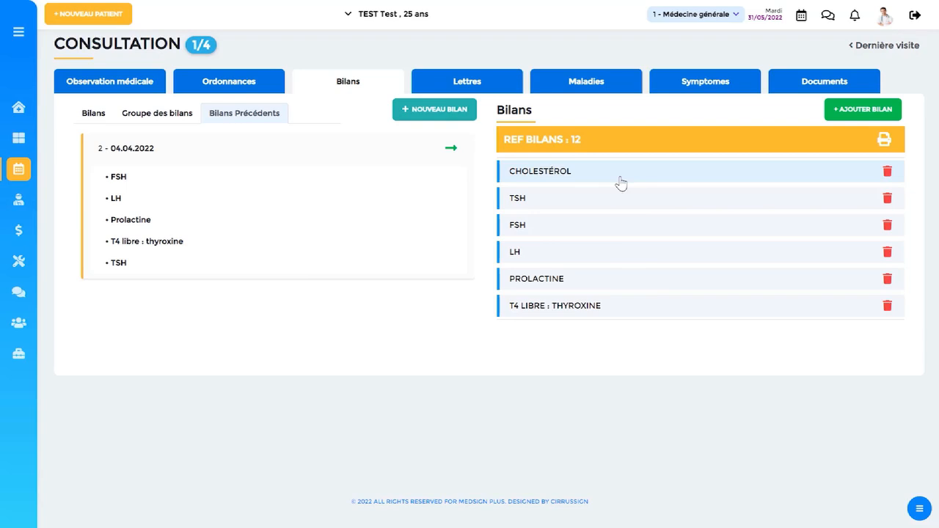
Create an ARRET DE TRAVAIL letter from its model in Lettres and fill in the leave duration as 10, "dix".
click(461, 92)
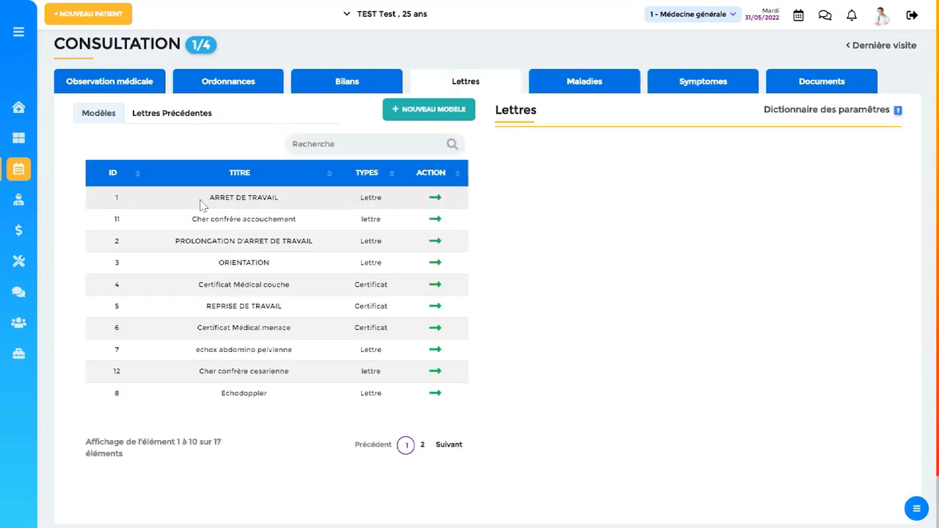
click(435, 198)
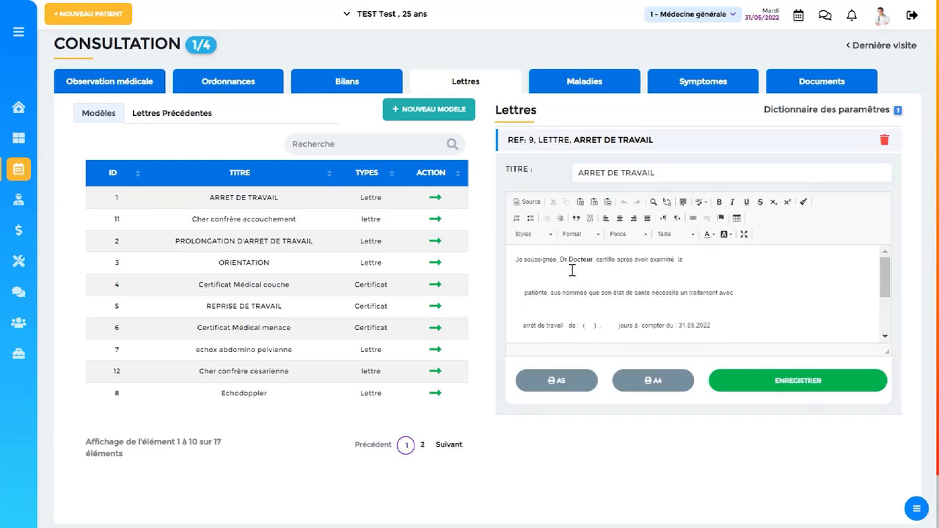
click(589, 326)
text(15)
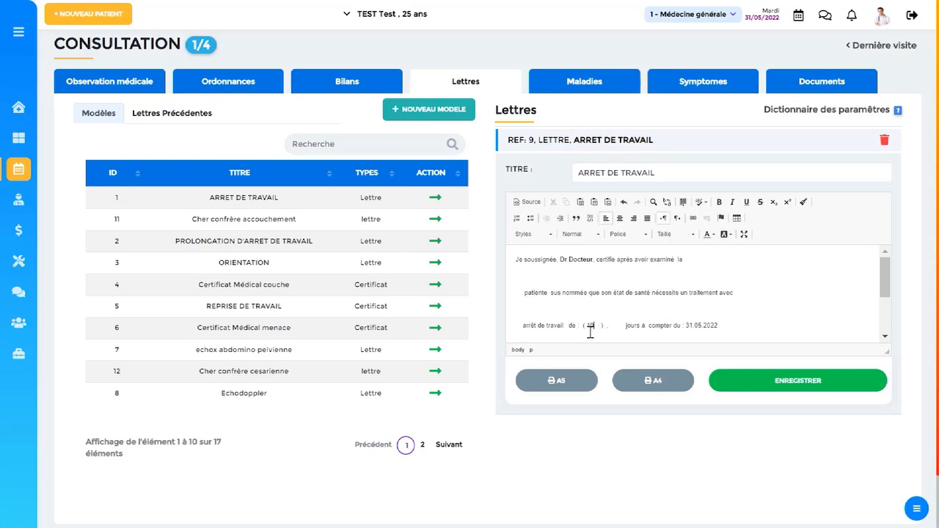
key(BackSpace)
key(BackSpace)
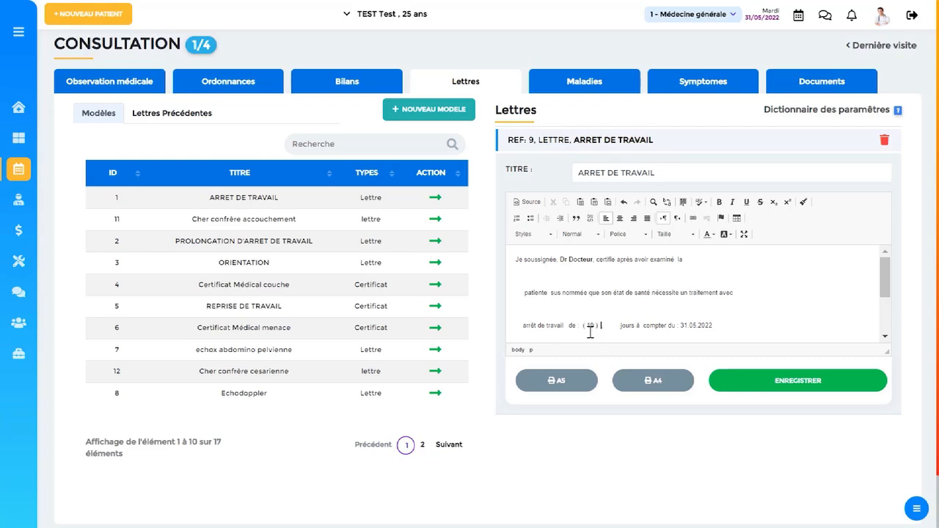
text(dix)
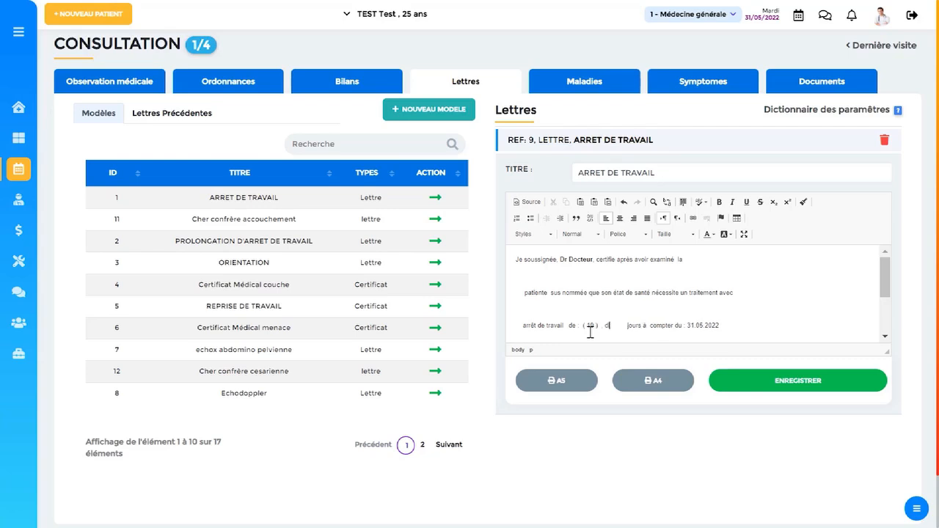
Make the leave duration "( 10 ) , dix" bold in the letter and save the letter.
drag(615, 325, 582, 325)
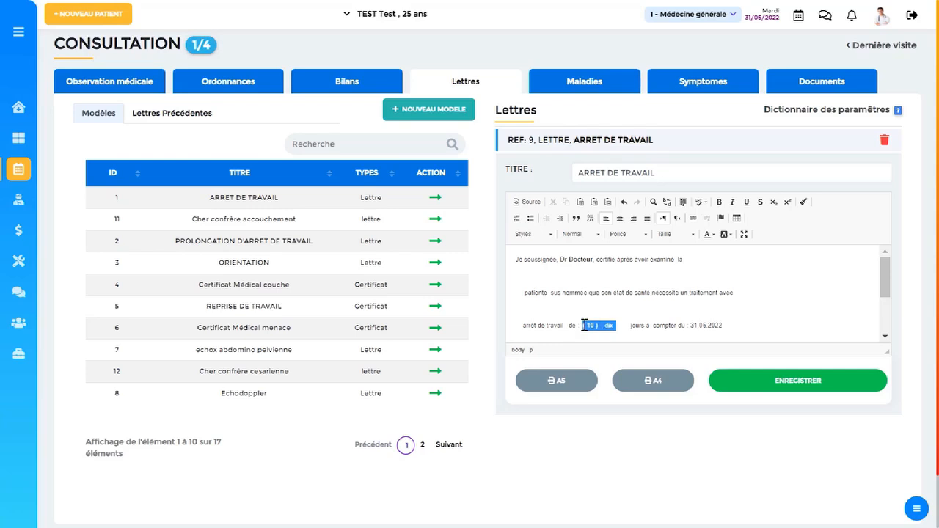
click(719, 202)
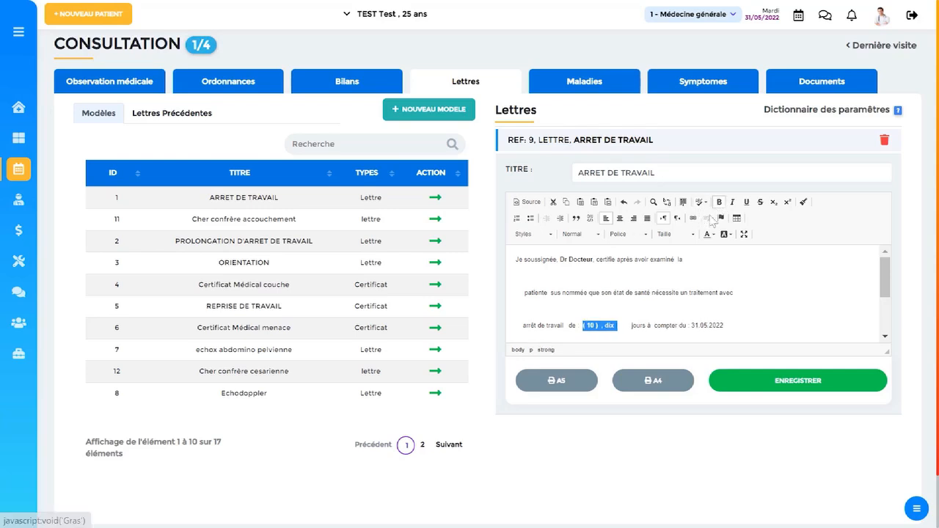
click(736, 329)
click(740, 387)
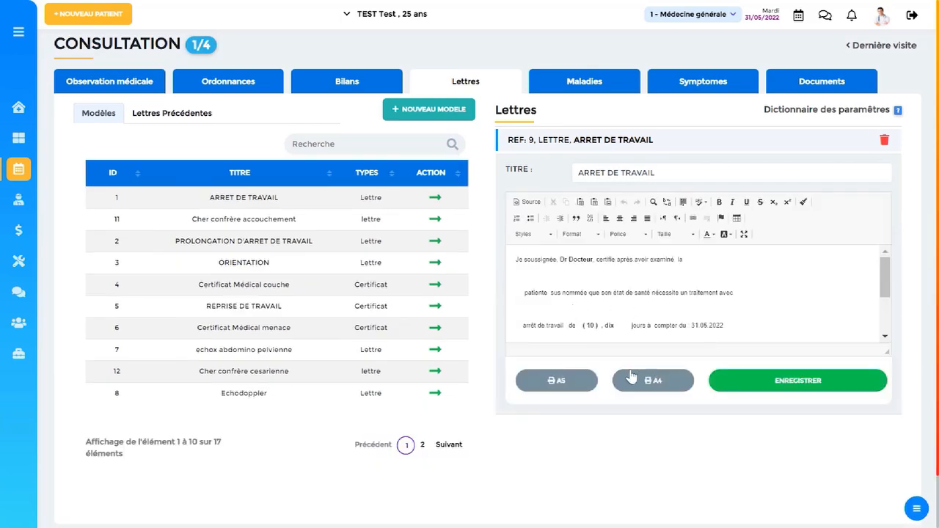
Open the A5 printable version of the ARRET DE TRAVAIL letter, read through it and close it.
click(567, 386)
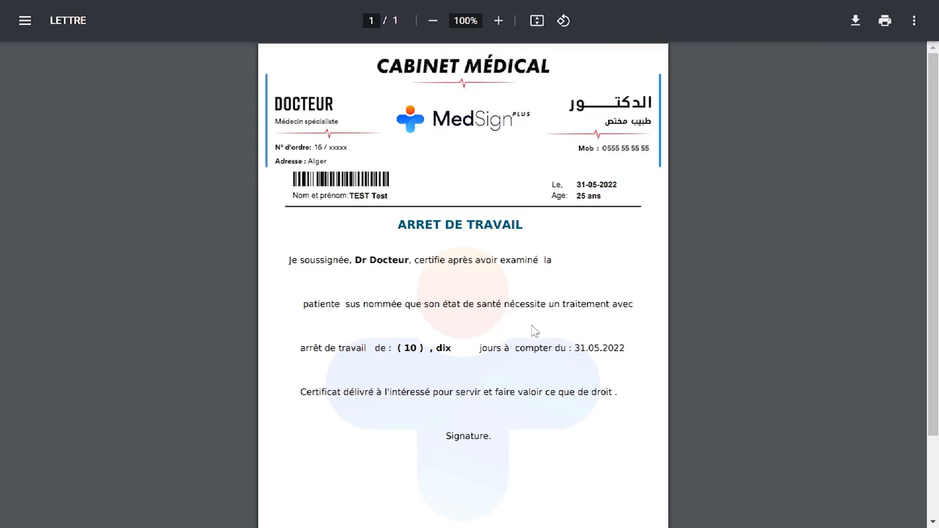
scroll(523, 337, down, 2)
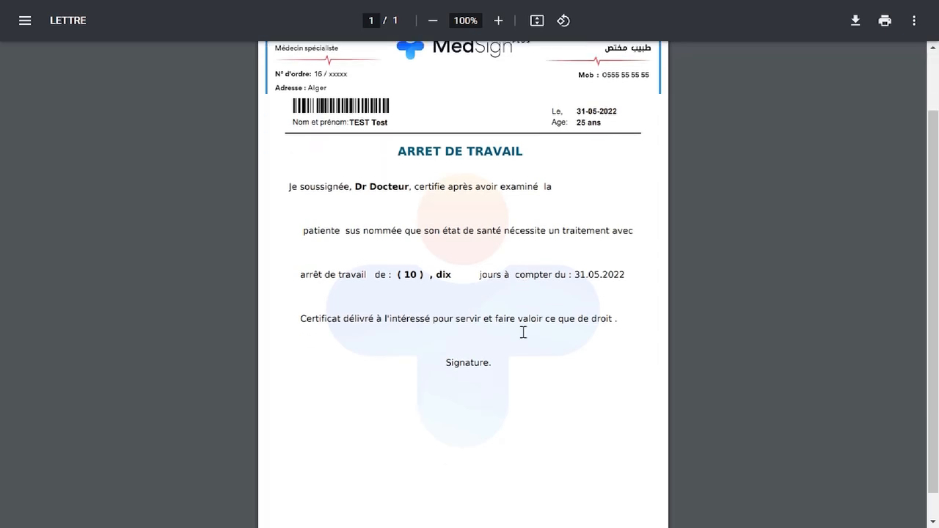
scroll(523, 334, up, 2)
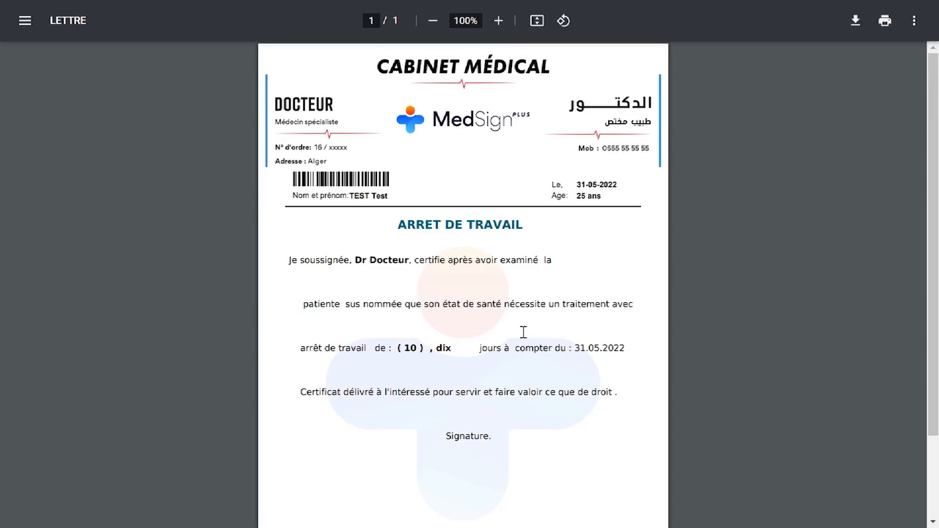
key(ctrl+w)
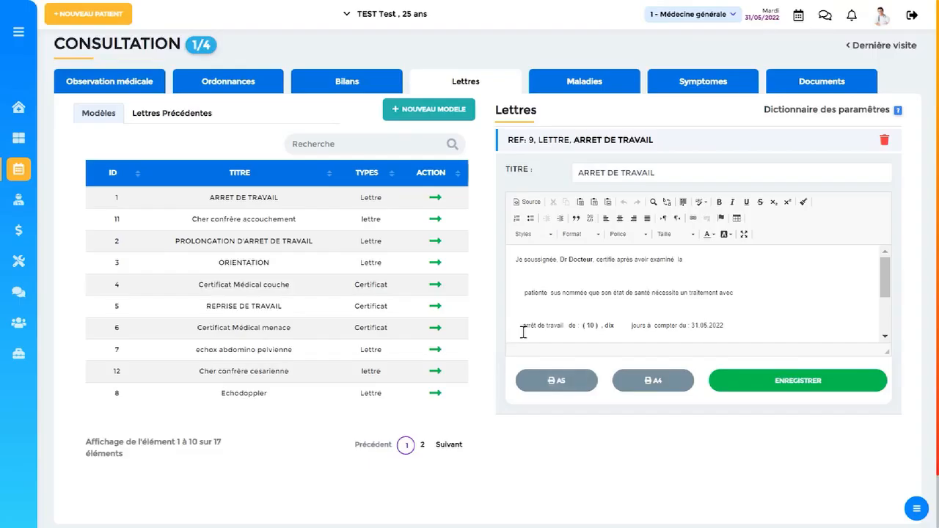
Sort the letter models by descending ID and create a certificate from the Certificat de grossesse model.
click(112, 176)
click(112, 177)
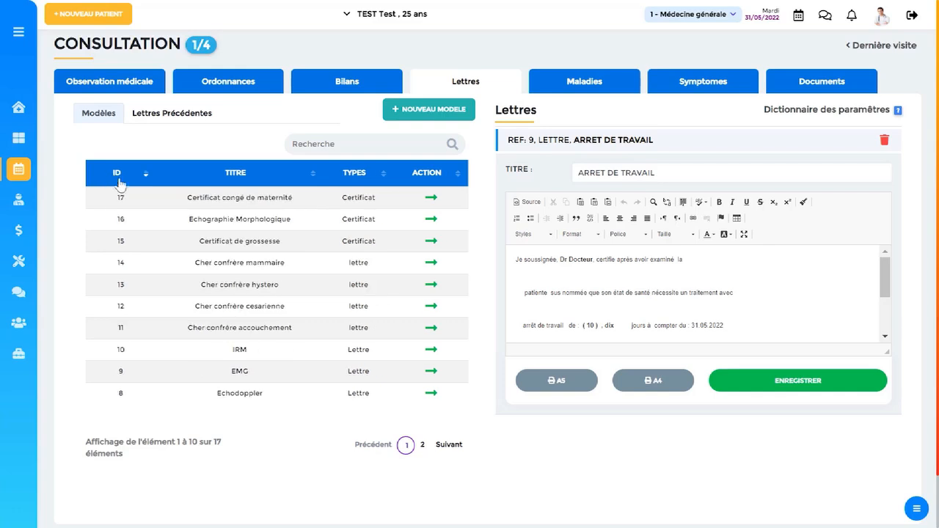
click(431, 242)
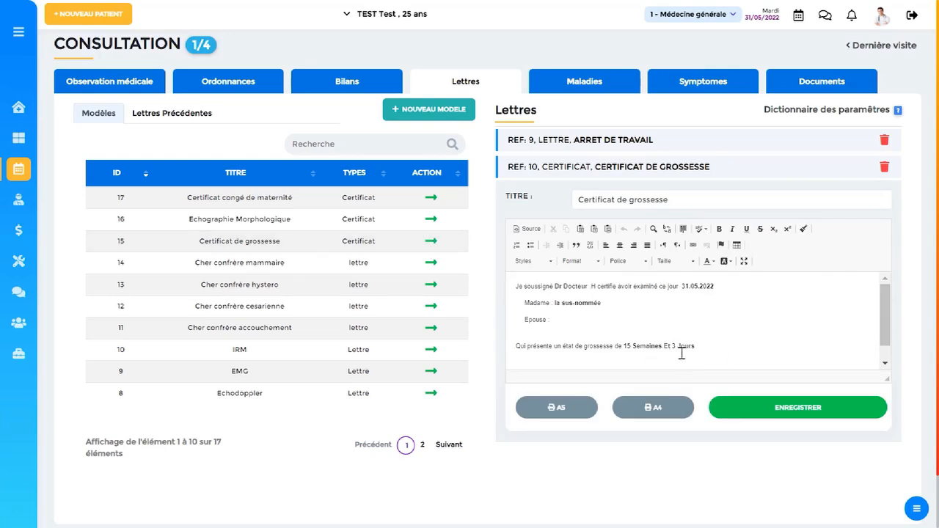
Complete the Epouse line of the pregnancy certificate with "test" in bold, check the rest of the text and save it.
click(564, 320)
double_click(559, 320)
click(719, 229)
click(567, 321)
scroll(597, 325, down, 1)
scroll(597, 325, up, 1)
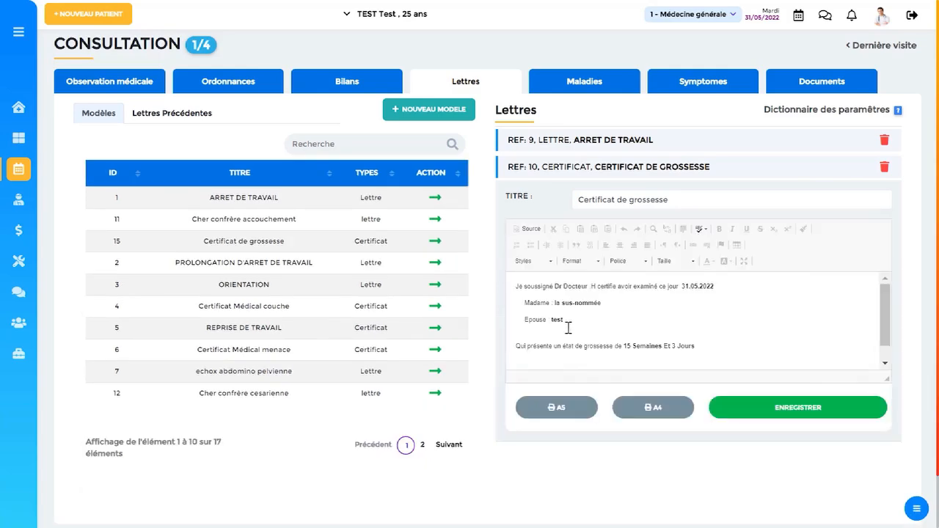
Open the A5 printable version of the pregnancy certificate, read through it and close it.
click(559, 406)
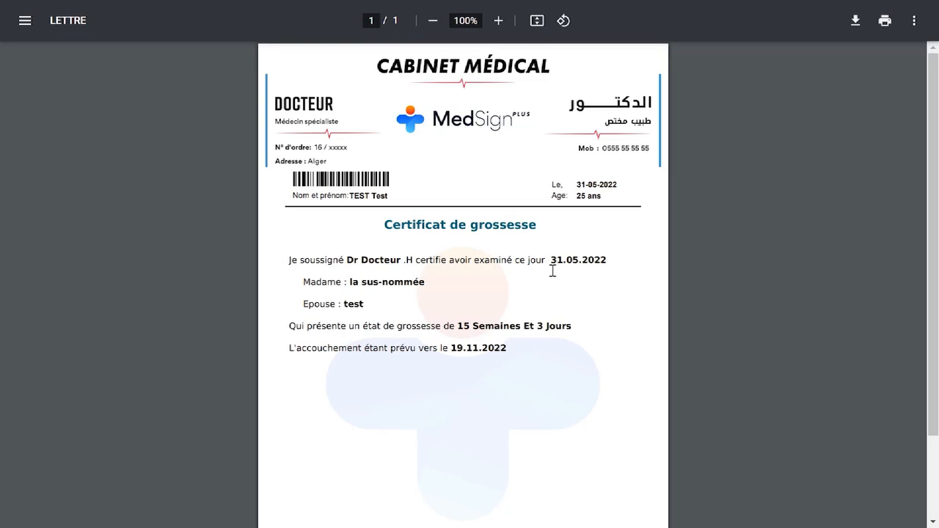
scroll(553, 270, down, 2)
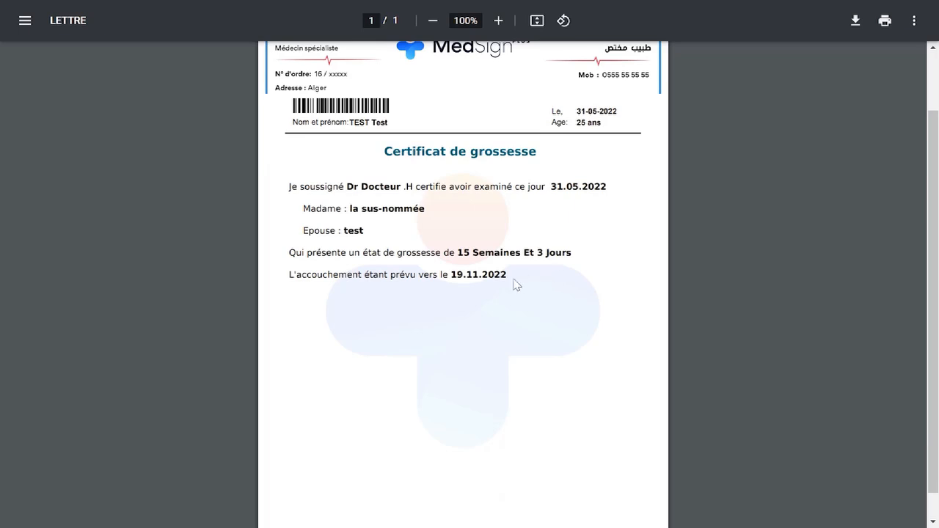
scroll(518, 305, down, 1)
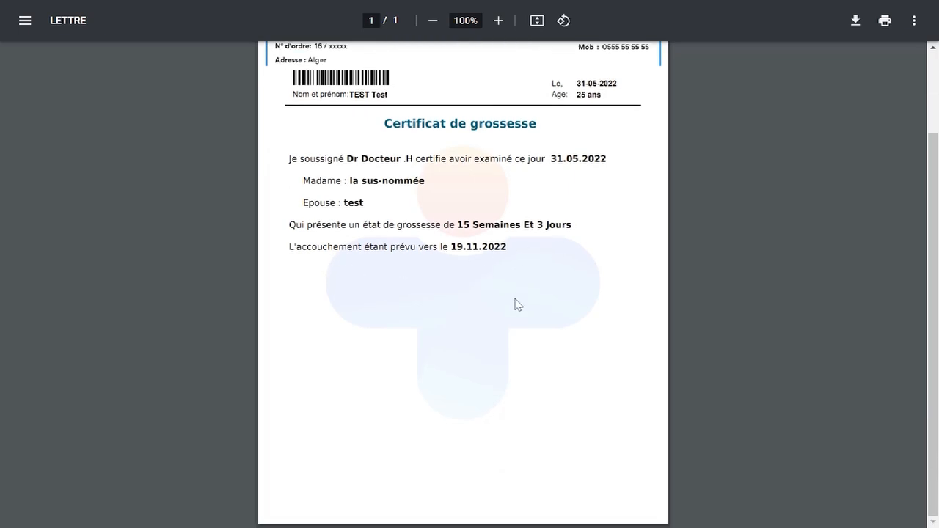
scroll(518, 304, up, 3)
key(ctrl+w)
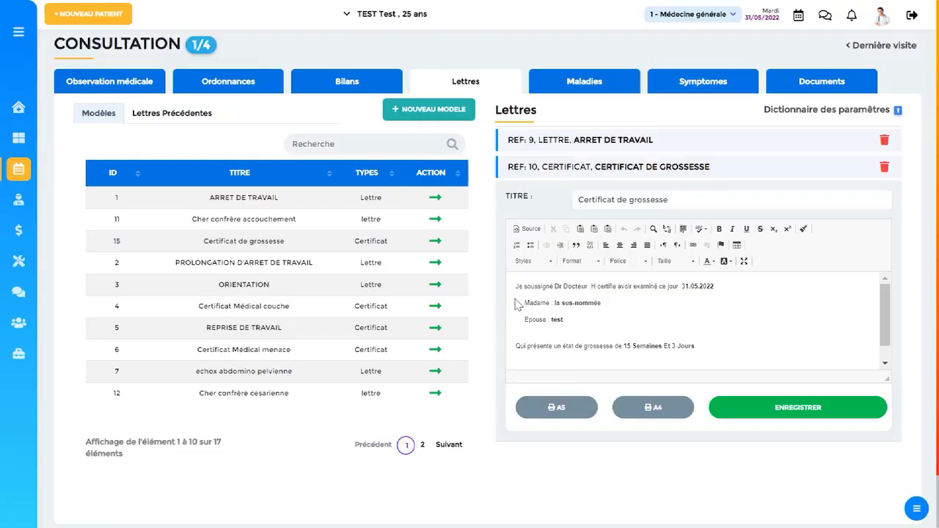
Collapse the certificate editor and review the 31.05.2022 pregnancy certificate and work-leave letter among the previous letters.
click(742, 176)
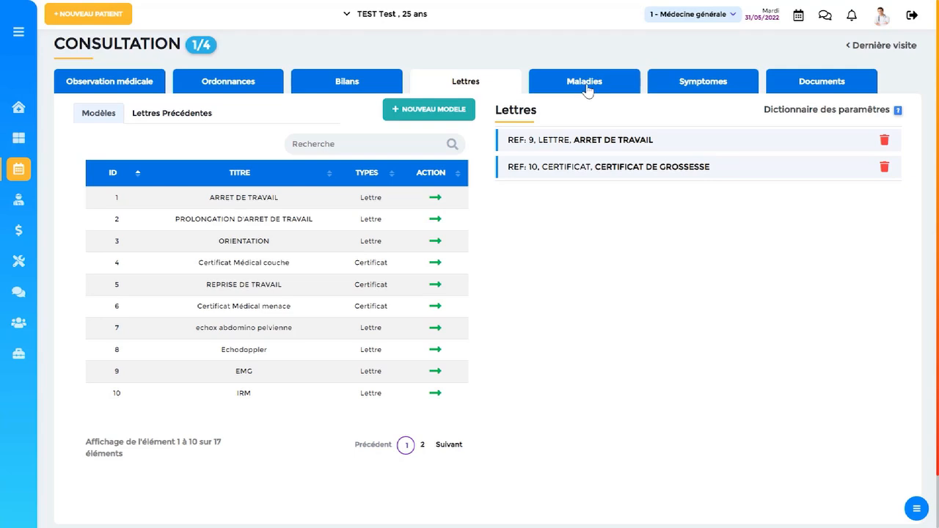
click(183, 114)
click(277, 153)
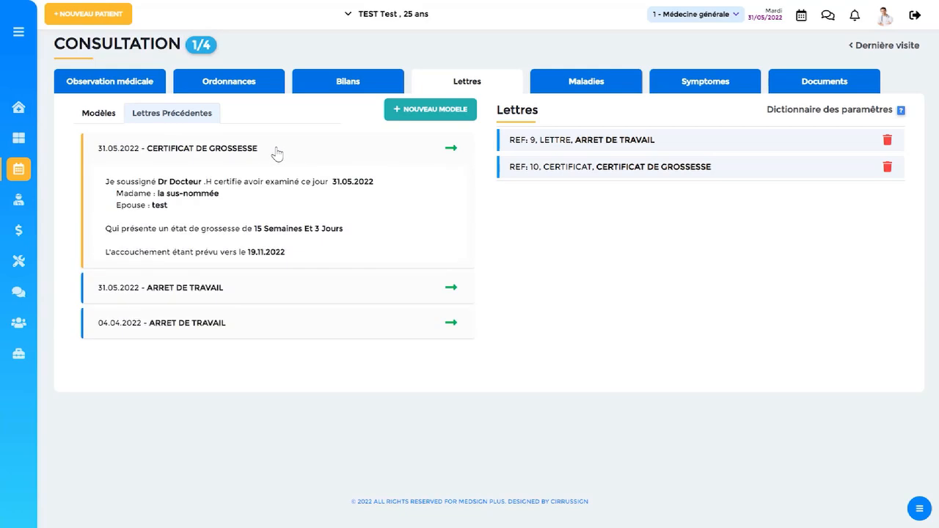
click(259, 293)
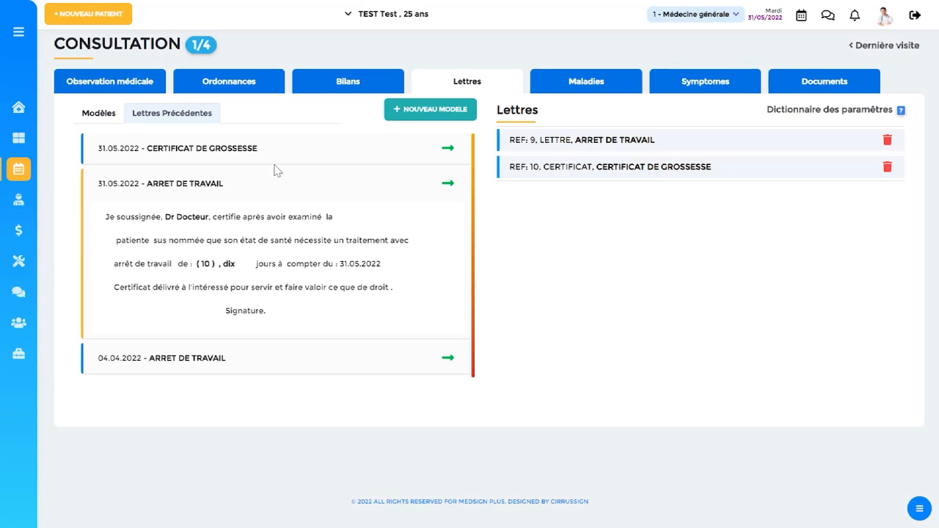
click(264, 185)
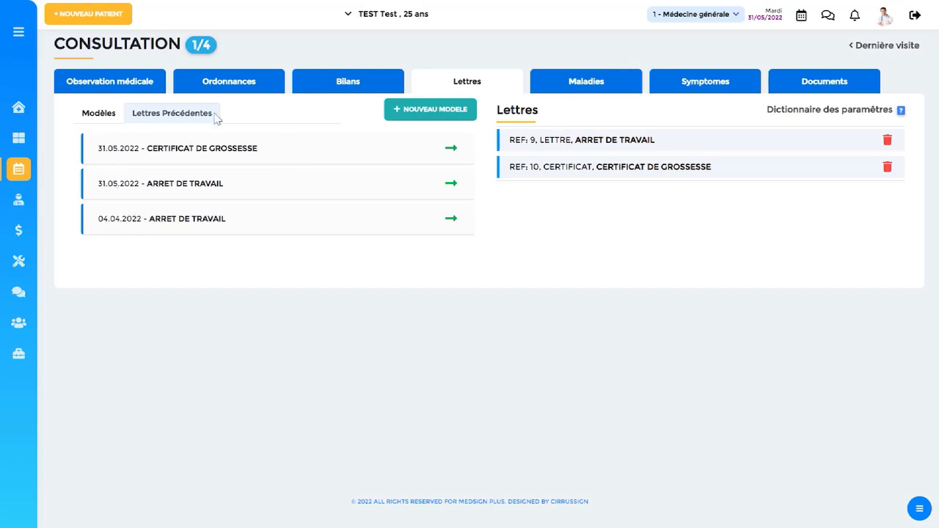
Sort the letter models by descending ID and reread the Certificat de grossesse text down to the expected delivery date.
click(103, 116)
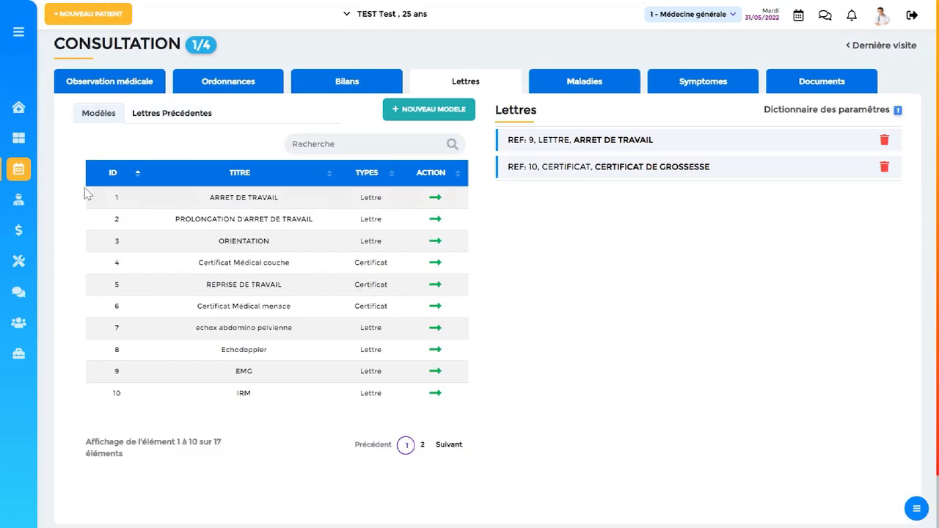
click(108, 175)
click(107, 176)
click(108, 176)
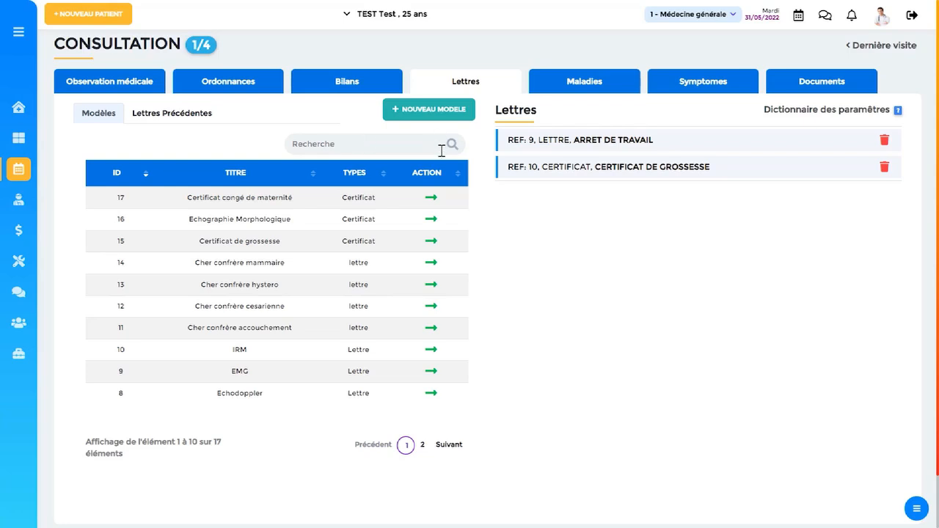
click(717, 169)
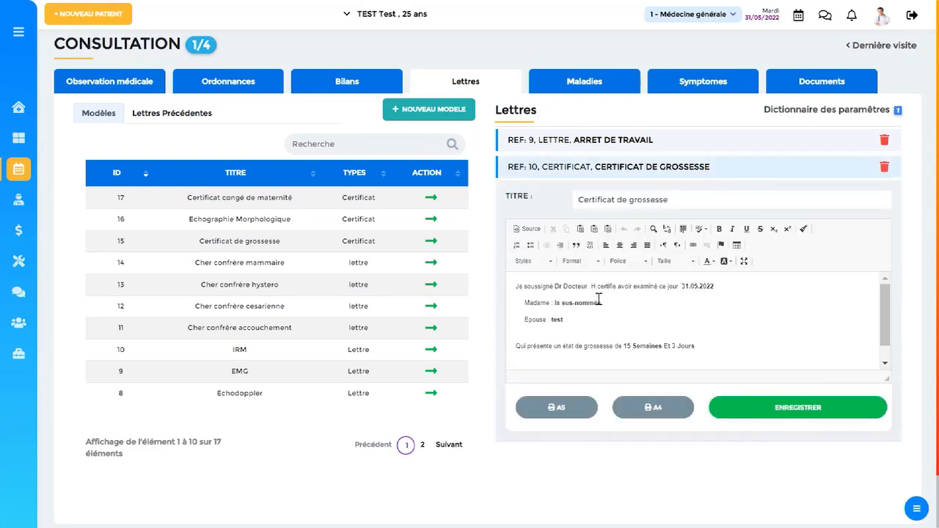
scroll(675, 333, down, 1)
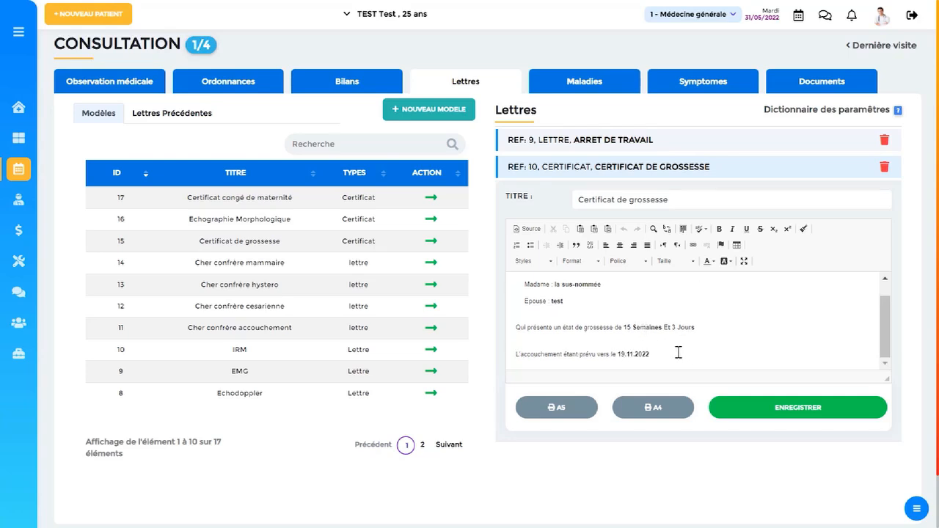
Look through the parameter dictionary to the pregnancy-related codes on page 3 and close it.
click(813, 111)
scroll(540, 233, down, 1)
scroll(540, 233, up, 1)
click(655, 398)
click(670, 397)
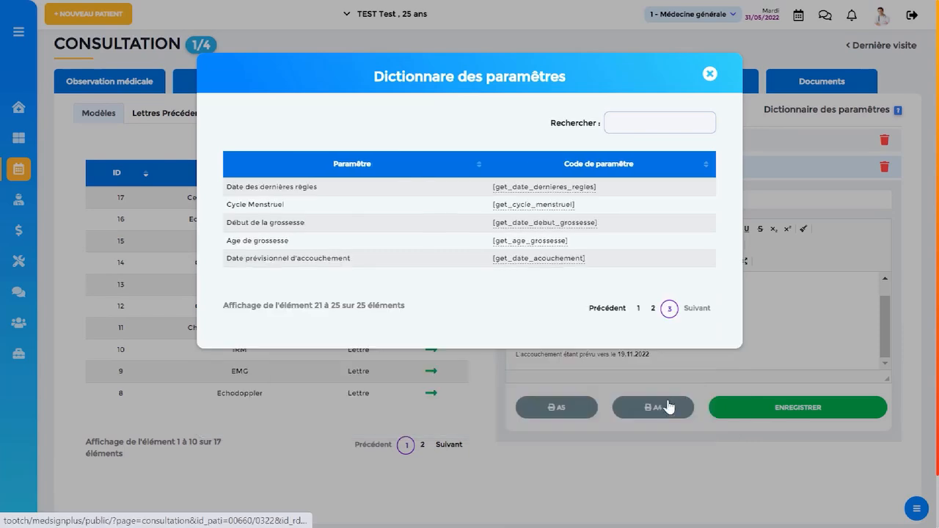
click(710, 74)
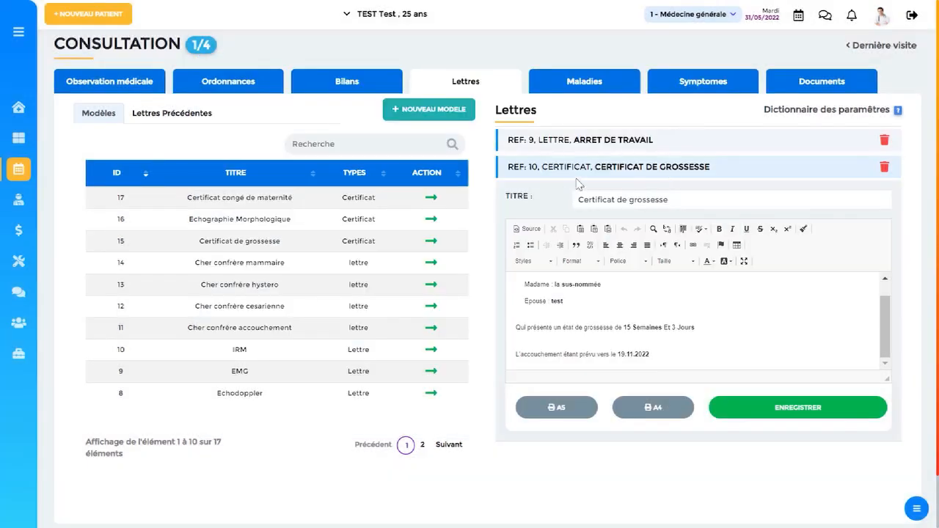
Find Grossesse extra-utérine (GEU) and Diabète de type 1 among the diseases and add both to the consultation.
click(584, 84)
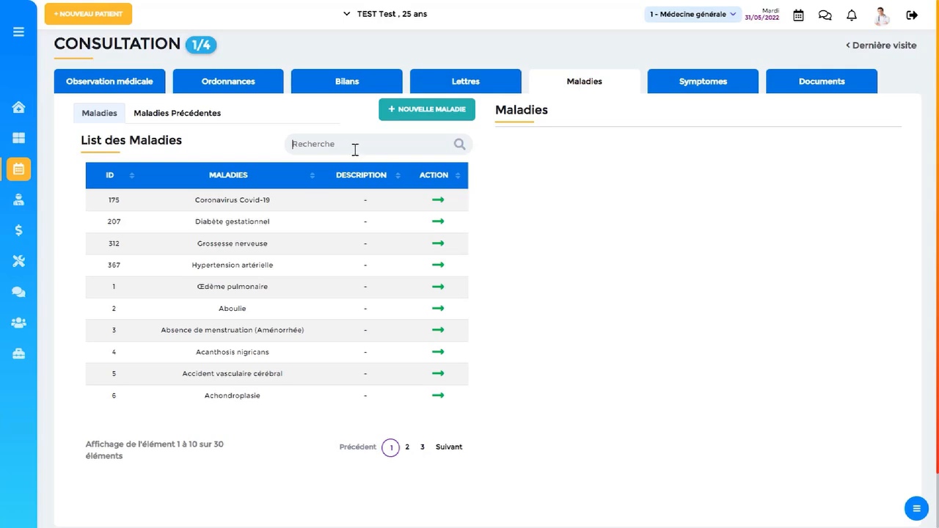
text(gross)
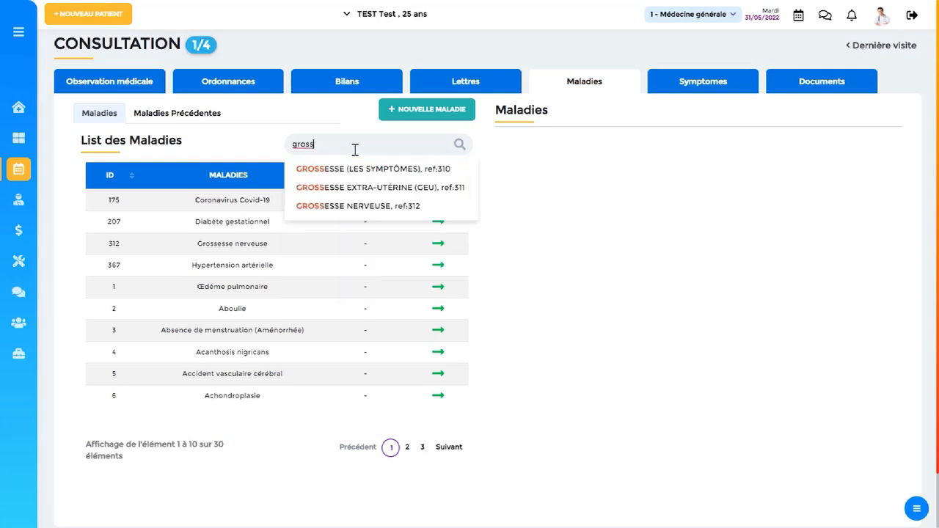
click(374, 187)
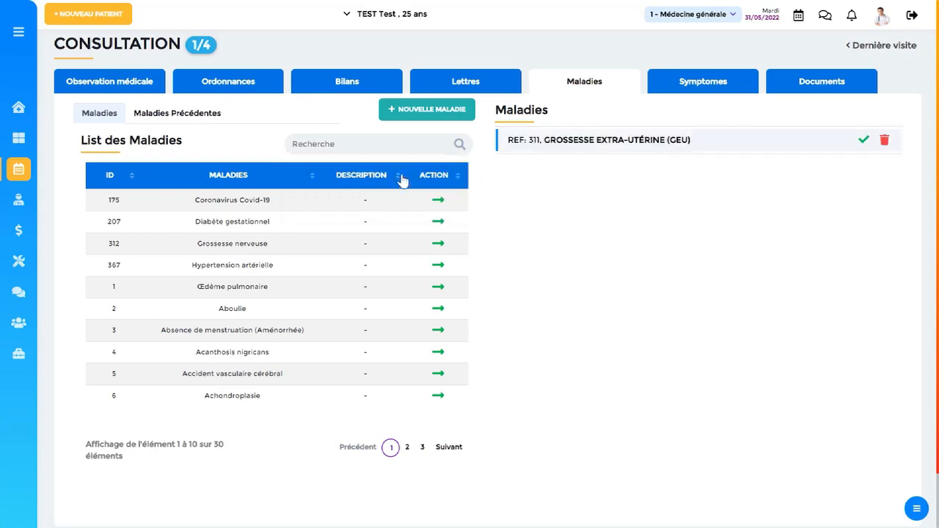
text(diab)
key(BackSpace)
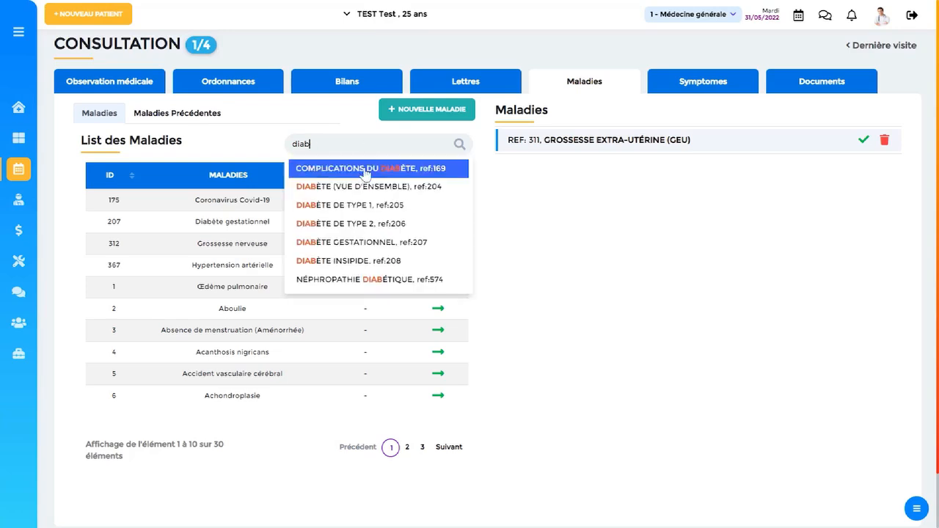
click(365, 206)
Enter "description" as the note for both Grossesse extra-utérine (GEU) and Diabète de type 1, saving each one.
click(695, 147)
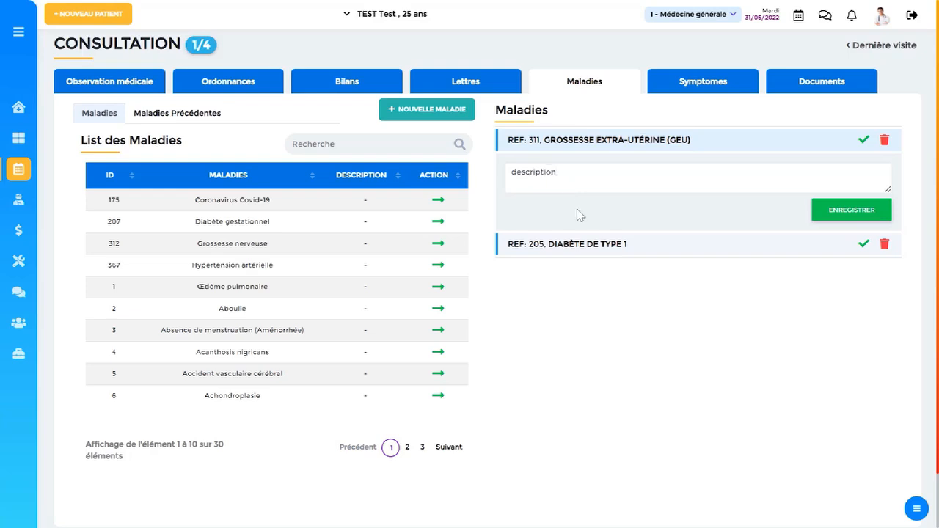
click(581, 246)
click(843, 212)
click(608, 276)
click(634, 207)
key(BackSpace)
text(description)
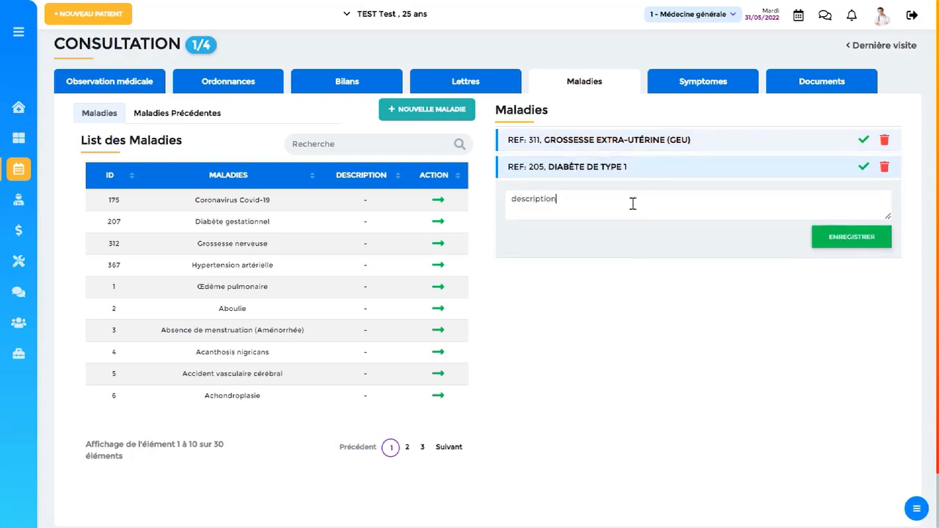
click(840, 242)
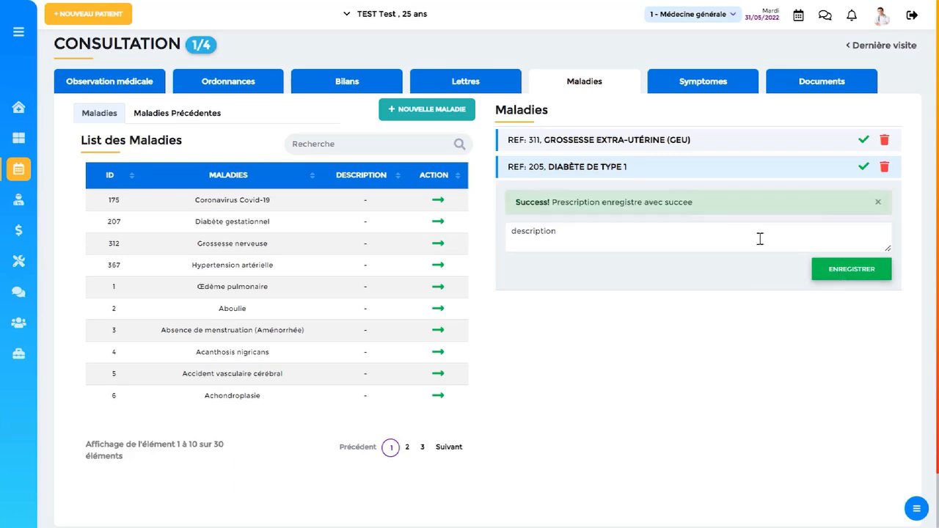
Add the symptom Fatigue des yeux to the consultation and save it with the note "description".
click(712, 96)
click(400, 145)
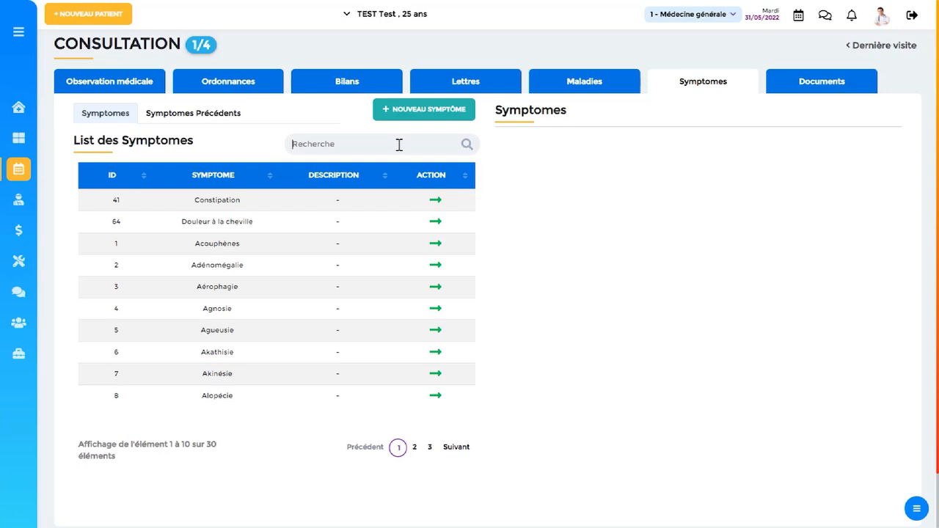
text(ye)
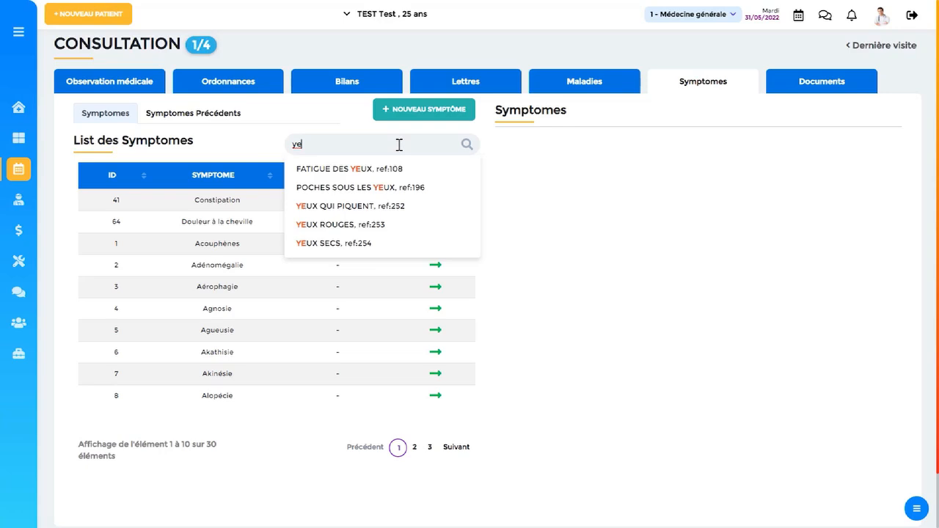
key(Down)
key(Return)
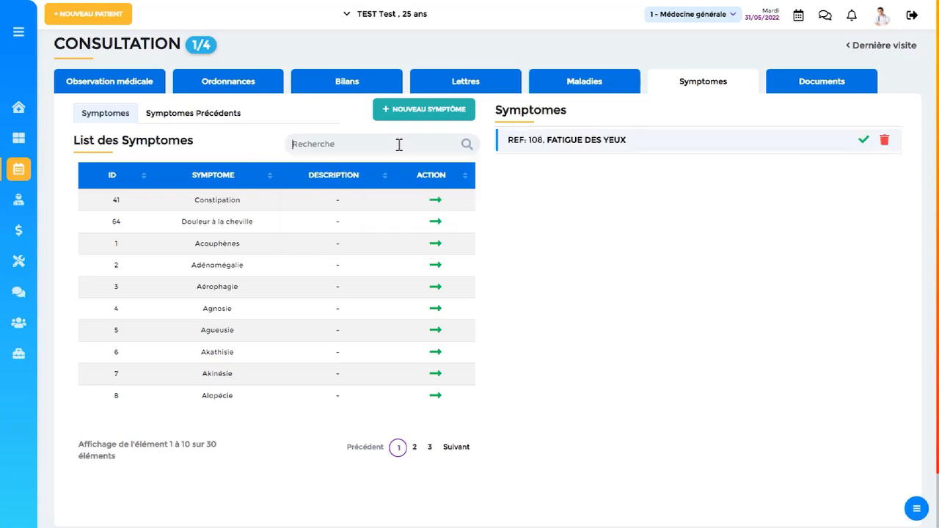
click(616, 149)
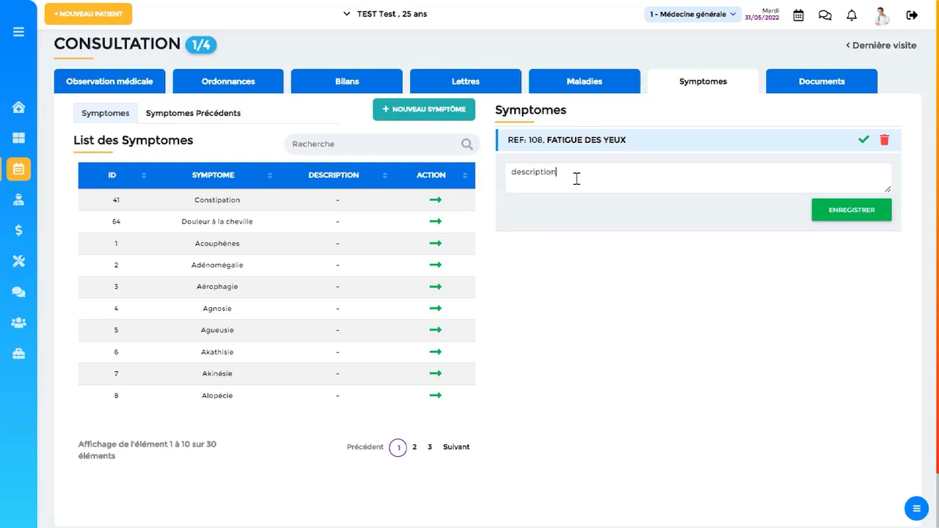
click(820, 210)
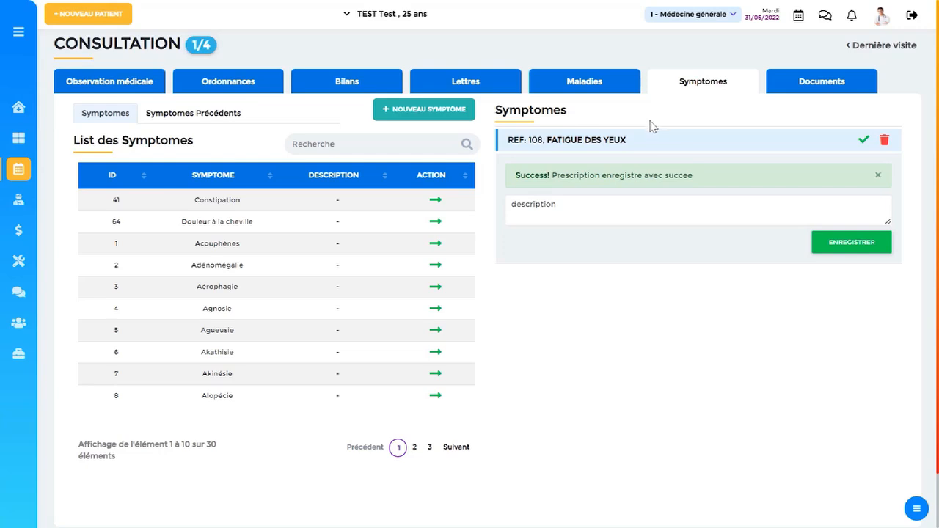
Start a new consultation document titled "radio" with the description "radio text".
click(805, 86)
click(888, 117)
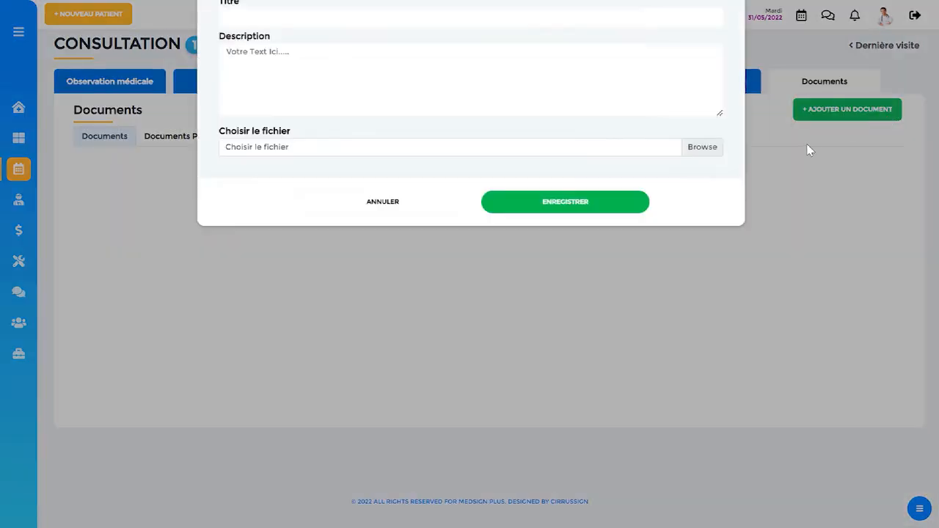
click(264, 128)
text(radio)
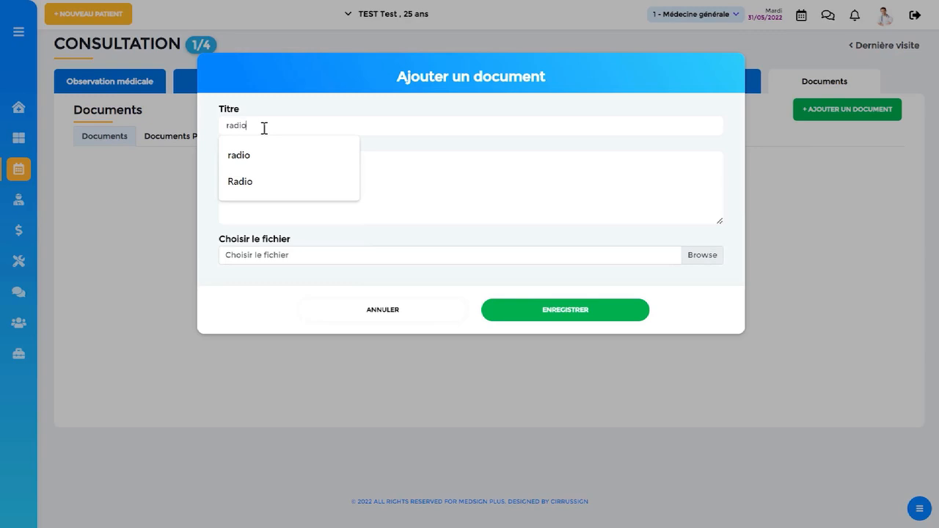
key(Tab)
text(r)
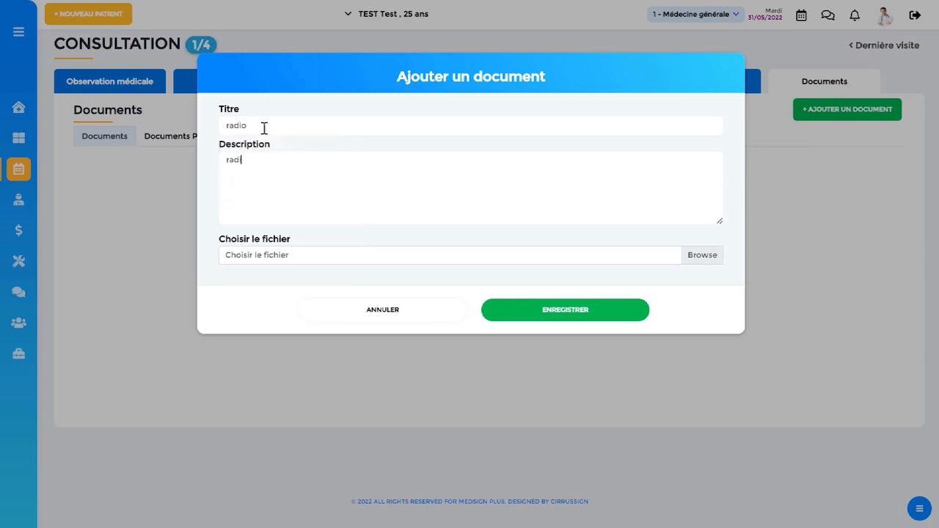
key(Tab)
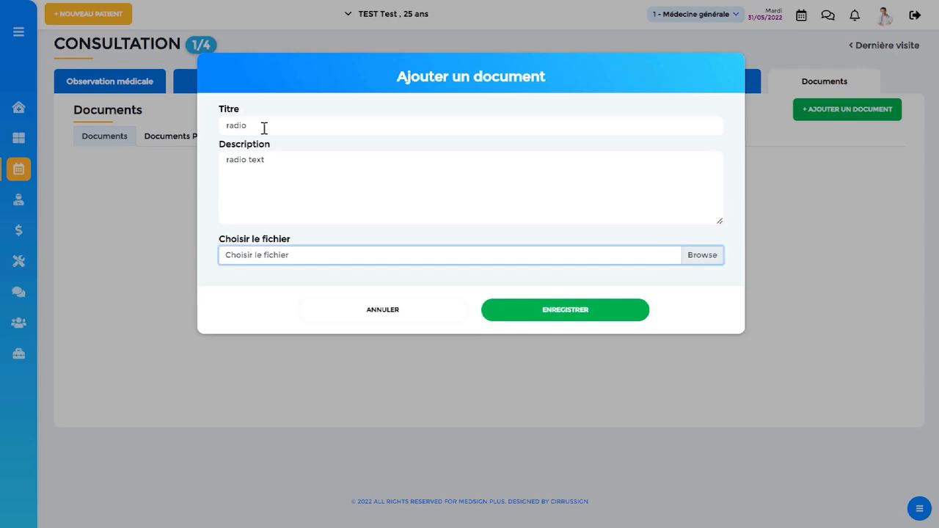
Attach radio.png from the uploads Documents folder to the document, save it and view the uploaded X-ray.
click(699, 262)
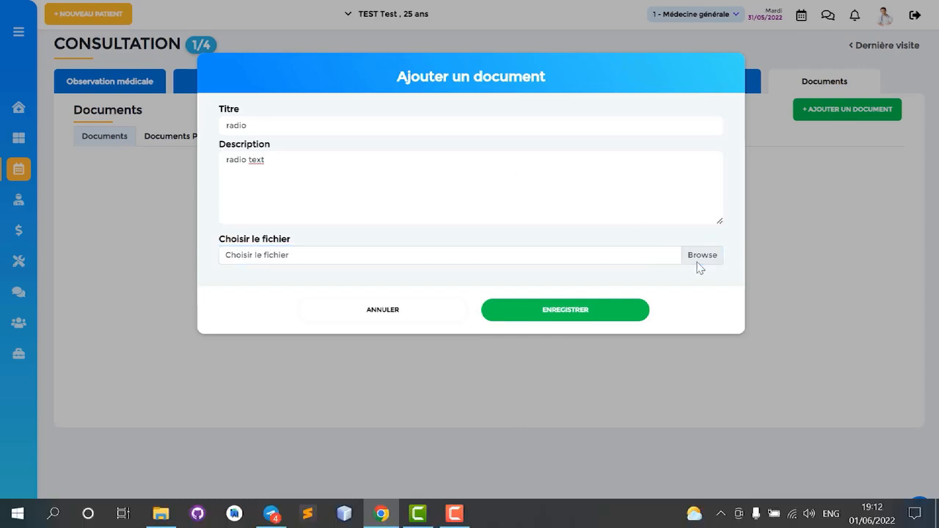
click(196, 142)
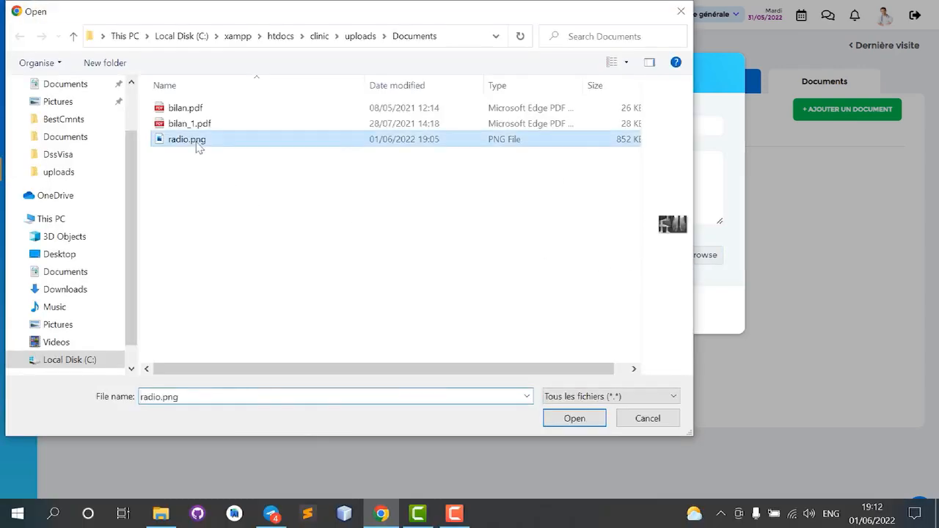
click(567, 417)
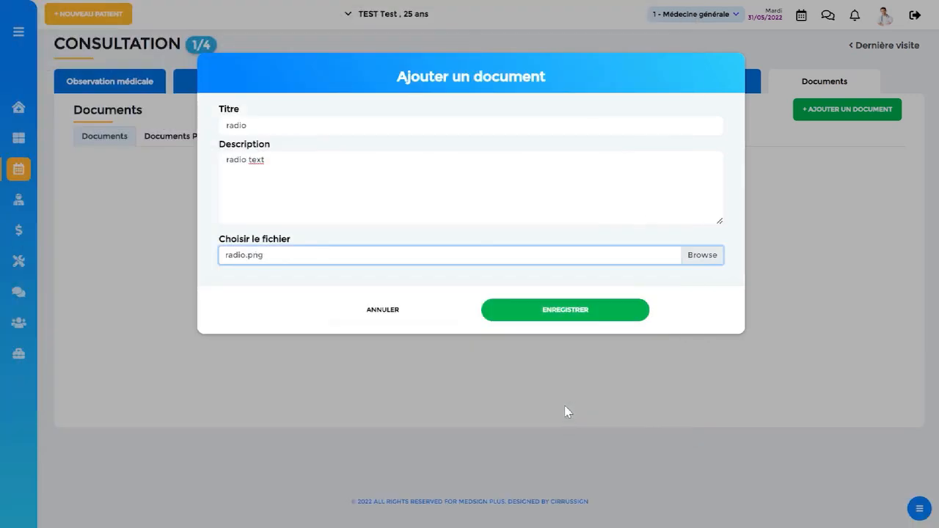
click(540, 315)
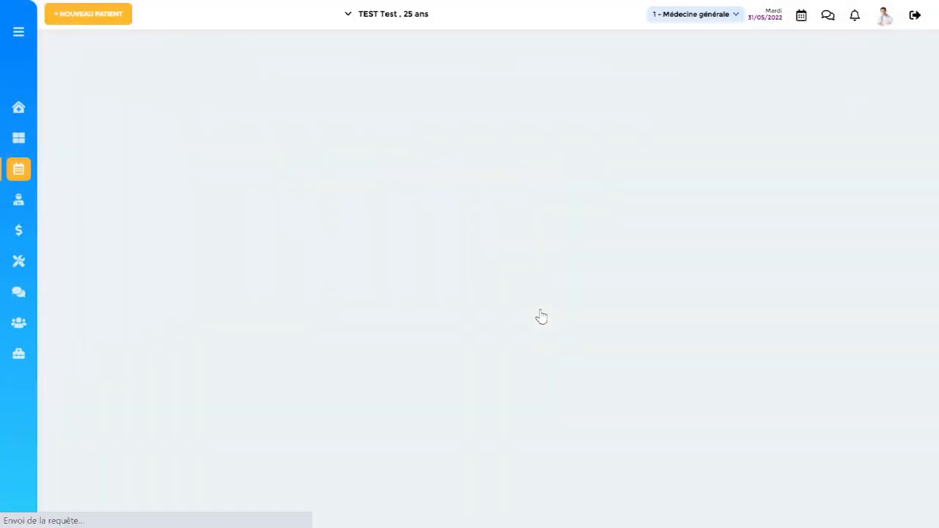
scroll(683, 283, down, 1)
scroll(682, 285, up, 1)
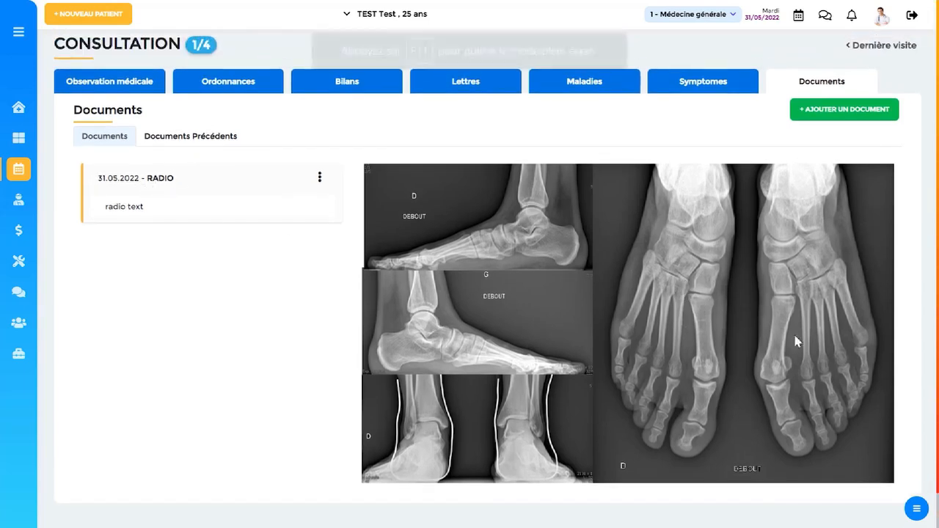
Charge the ECG service (800) in addition to the consultation, enter 300 as the other amount and save the payment.
click(921, 512)
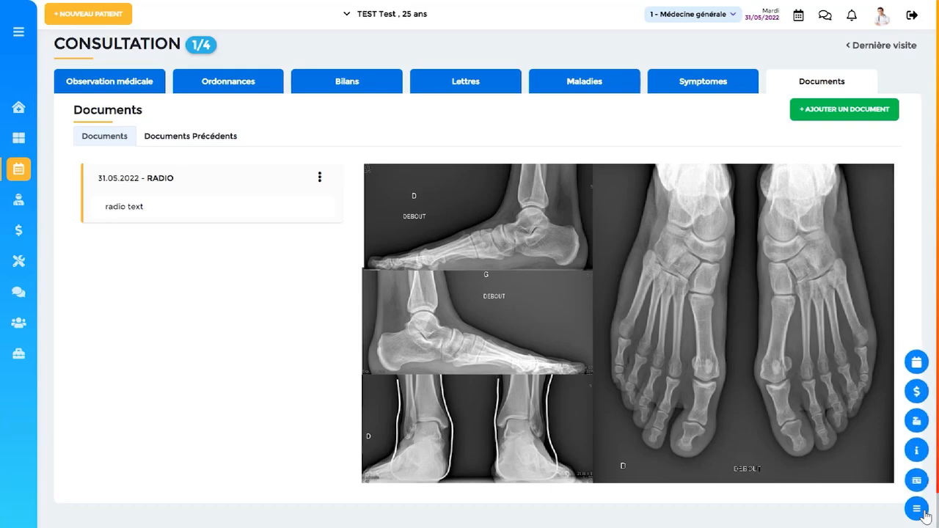
click(917, 393)
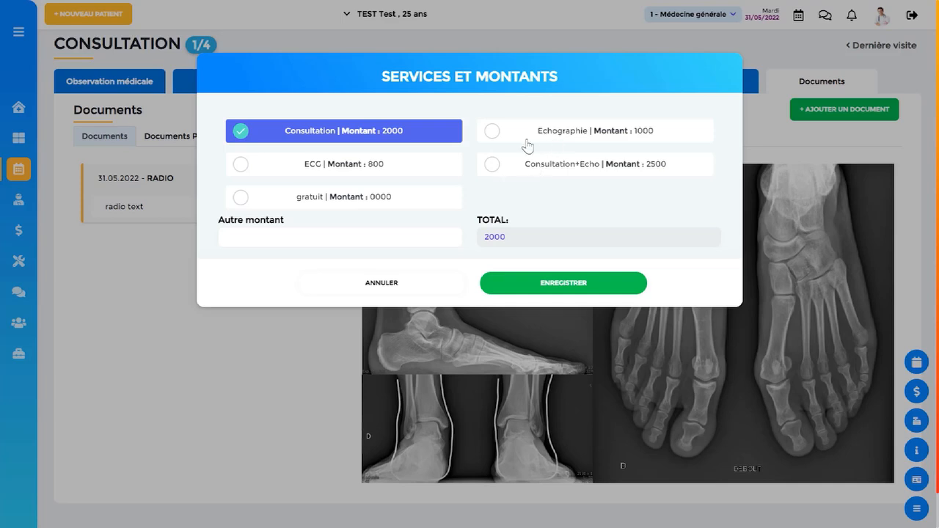
click(407, 173)
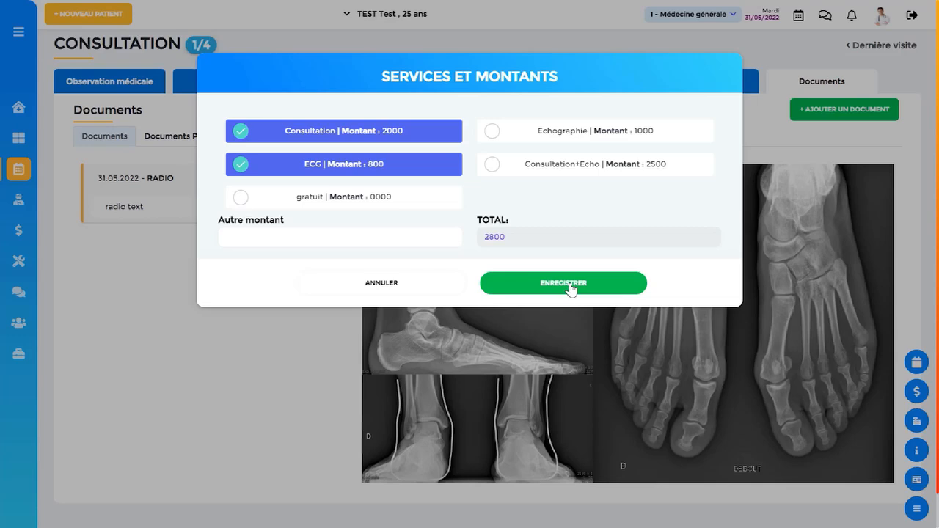
click(328, 236)
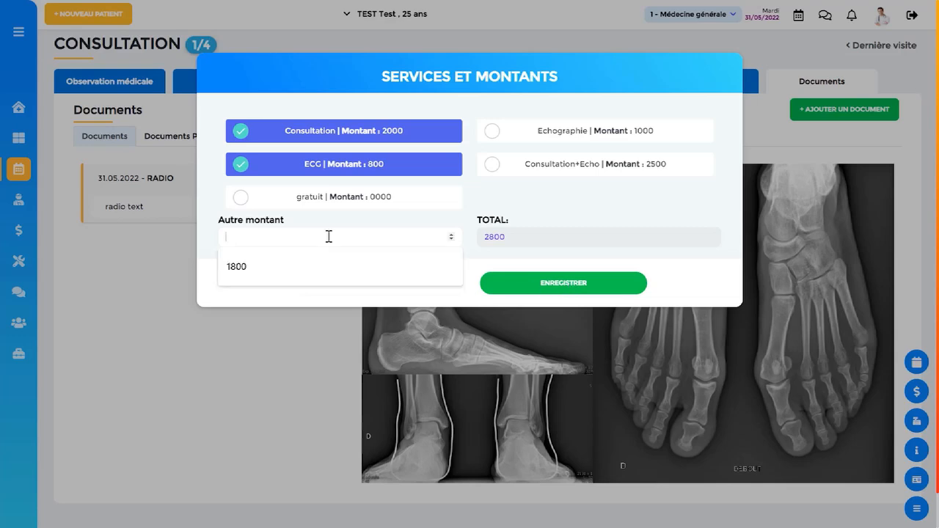
text(300)
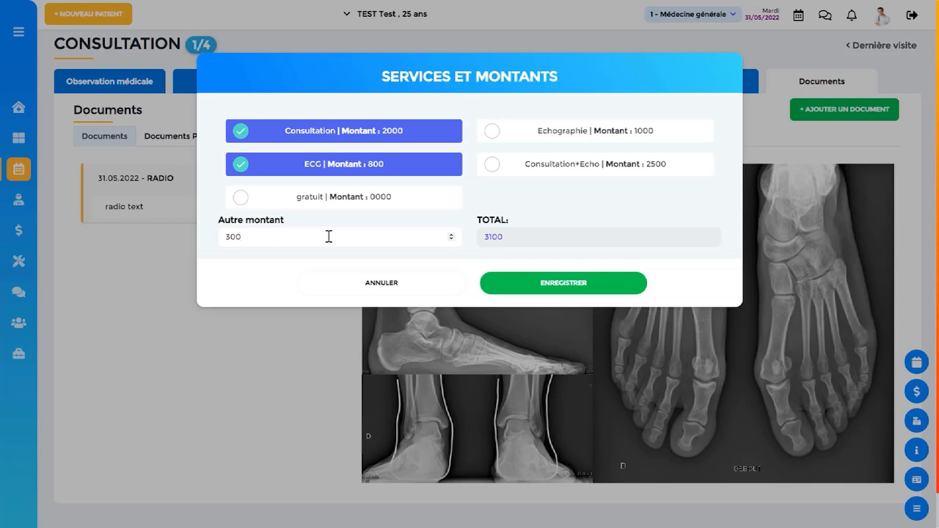
click(574, 289)
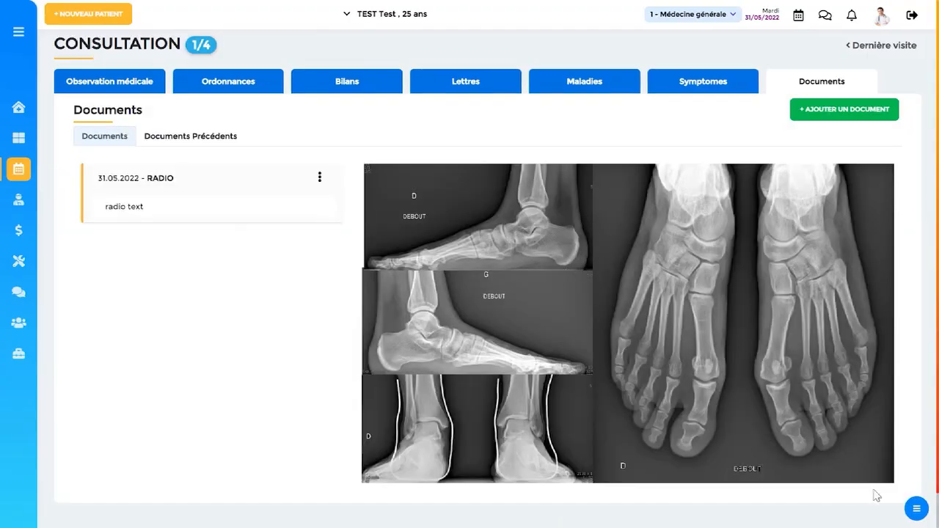
Add the patient's next appointment for 30/07/2022 at 08:00 with the status Non Confirmé and save it.
click(915, 510)
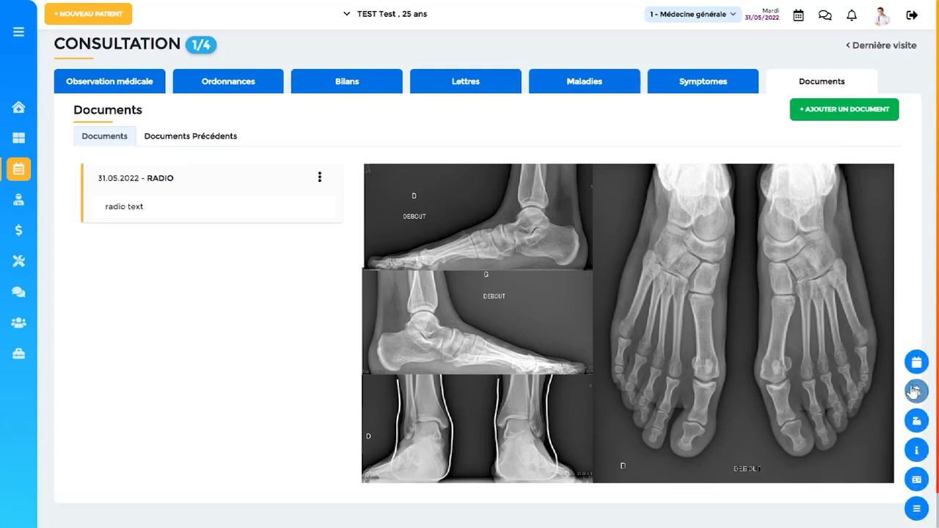
click(916, 363)
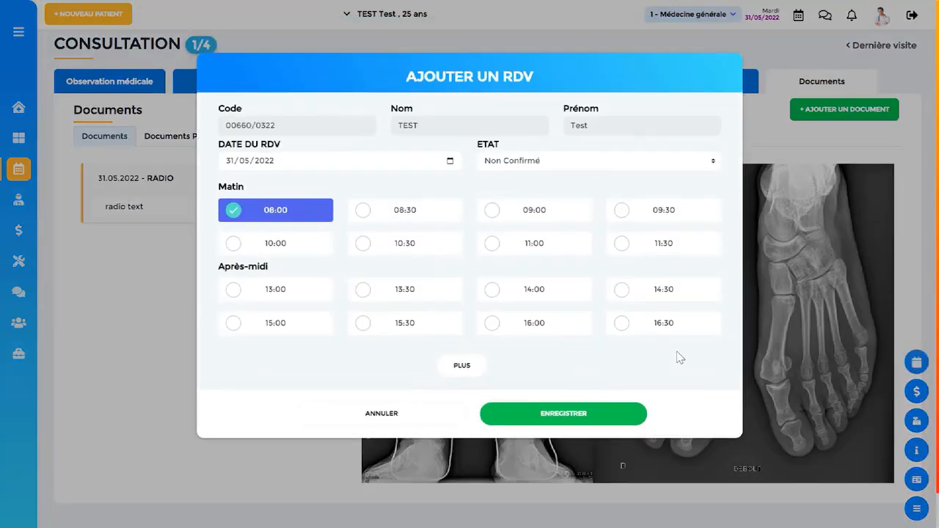
click(450, 160)
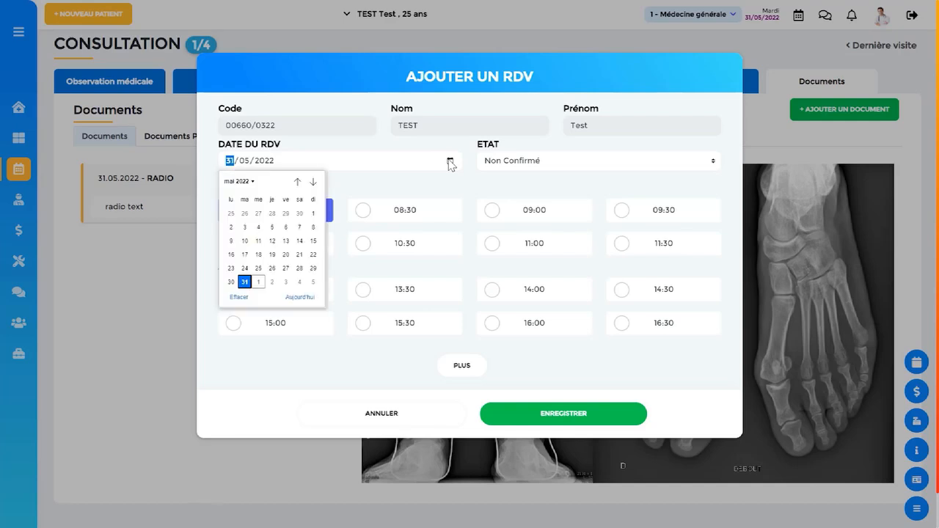
click(314, 183)
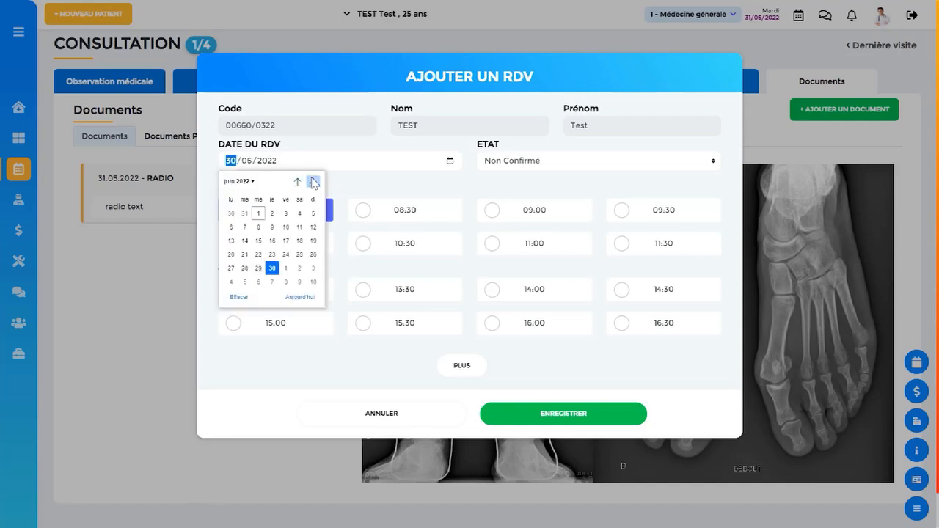
click(314, 183)
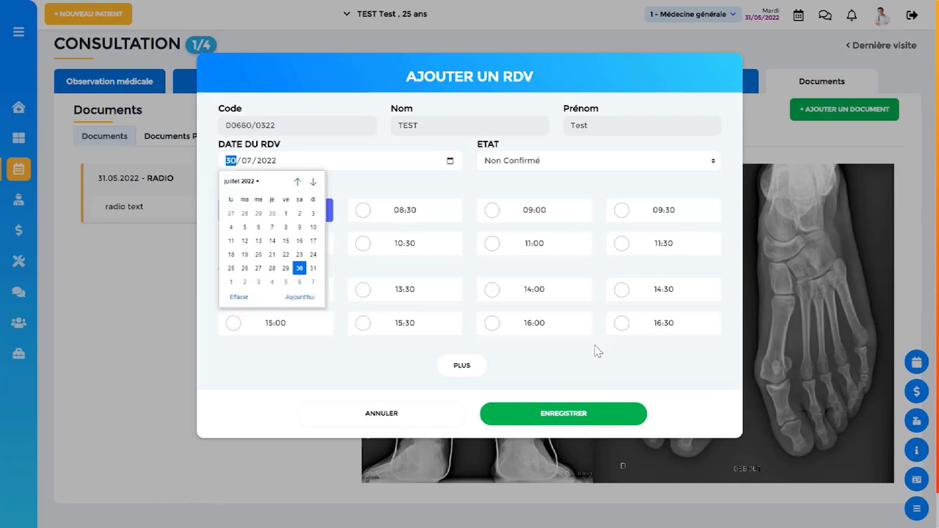
click(581, 378)
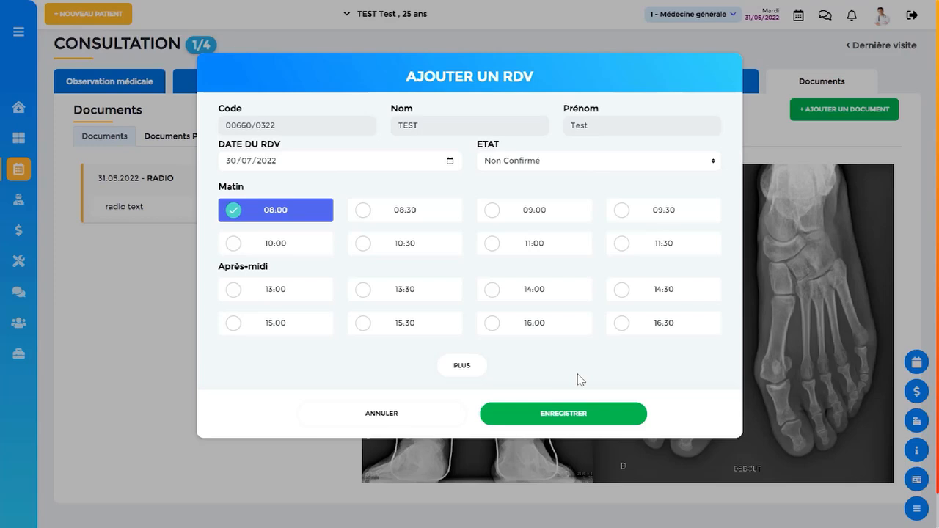
click(564, 416)
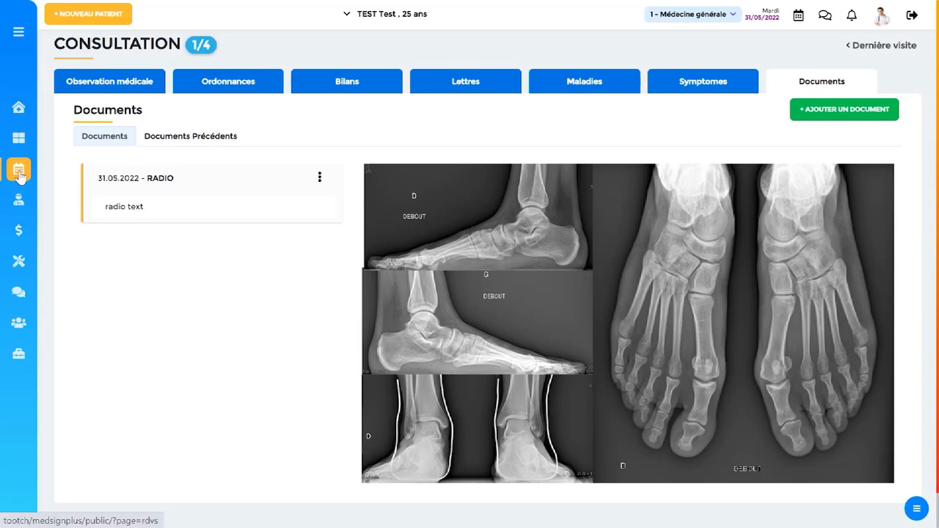
Open the payment confirmation for the treated patient in today's Rendez-vous list and save the 3100 cash payment.
click(20, 176)
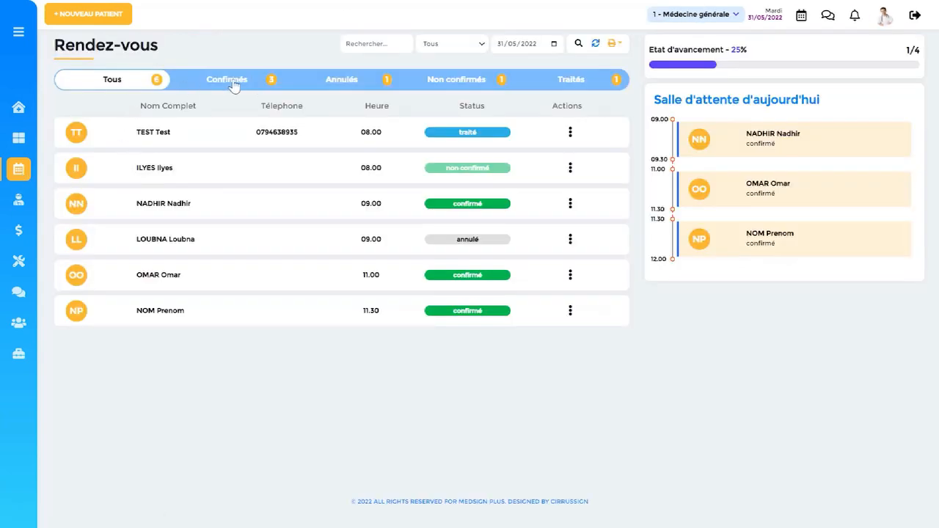
click(579, 85)
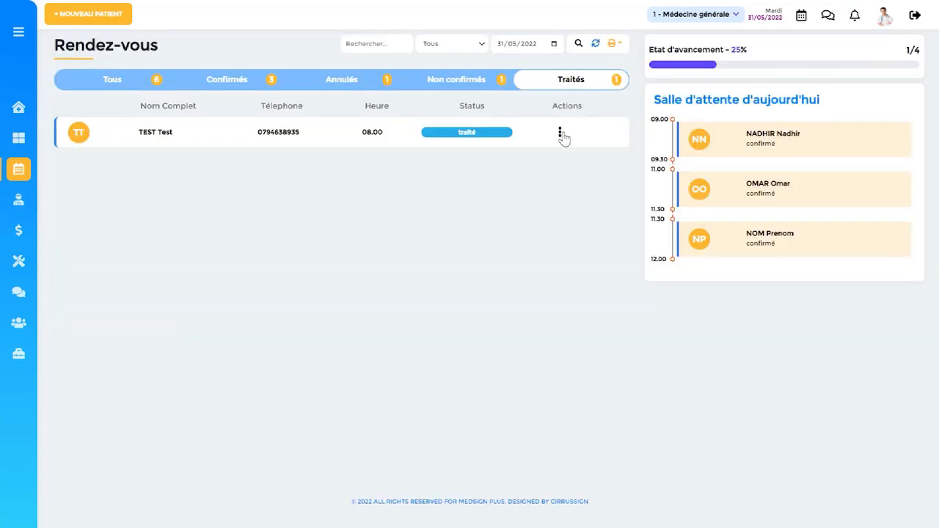
click(563, 136)
click(496, 153)
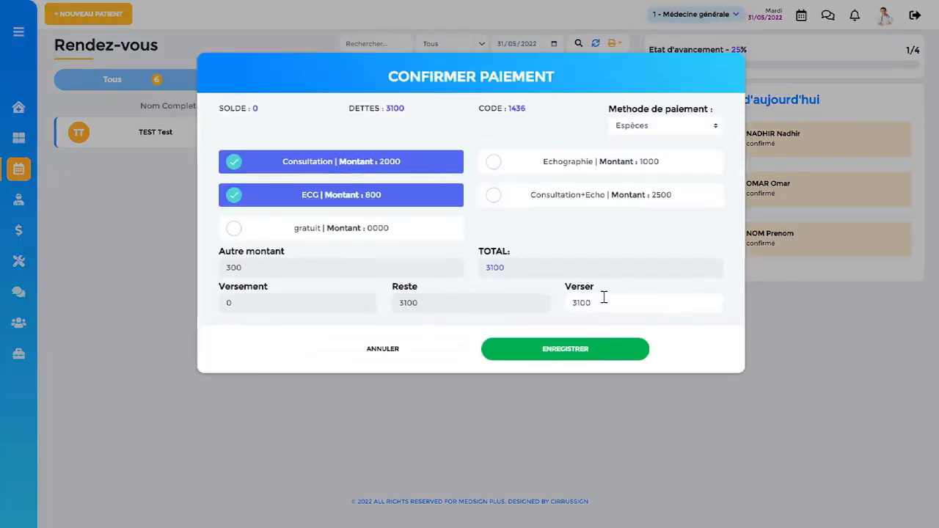
click(558, 350)
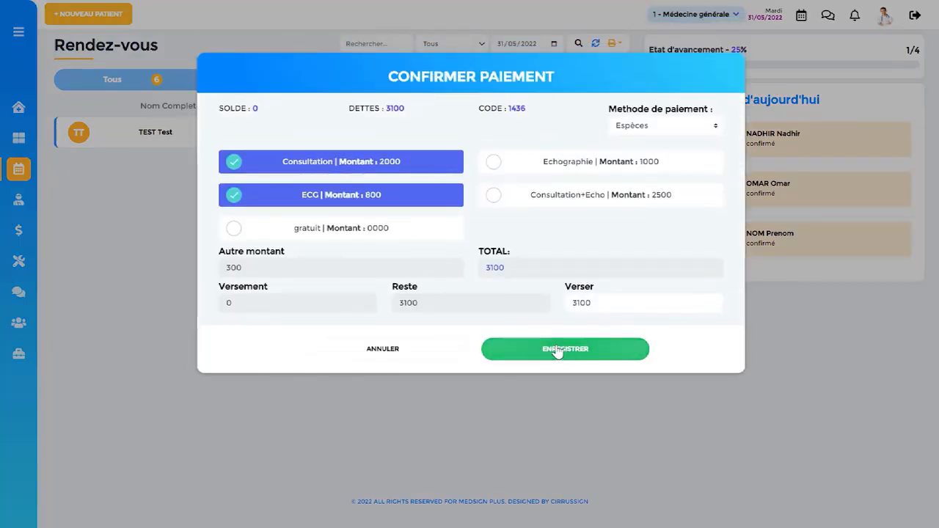